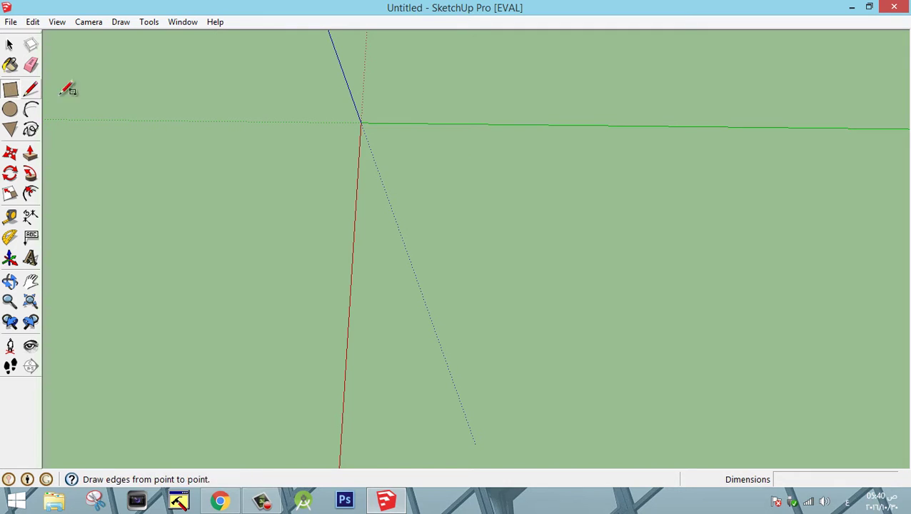
Draw a 600 cm by 400 cm rectangle on the ground plane starting from the origin
{"action": "left_click", "coordinate": [360, 122]}
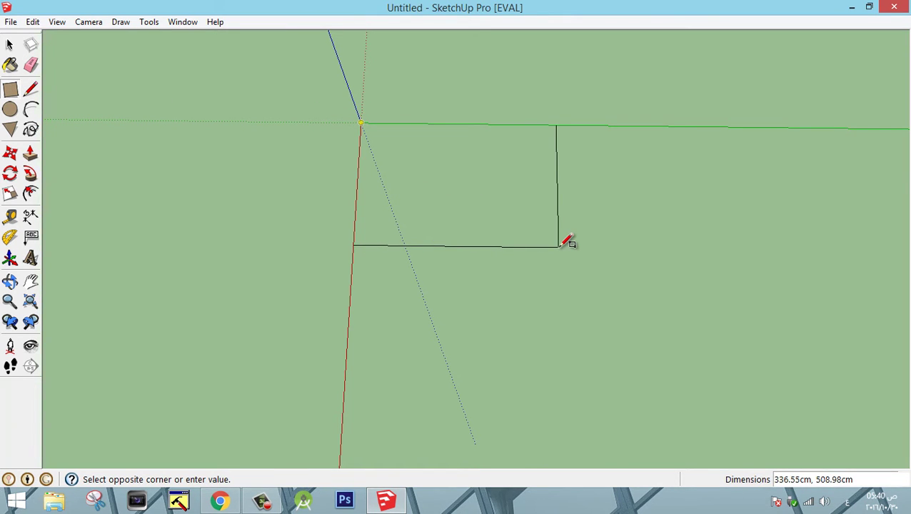
{"action": "type", "text": "60"}
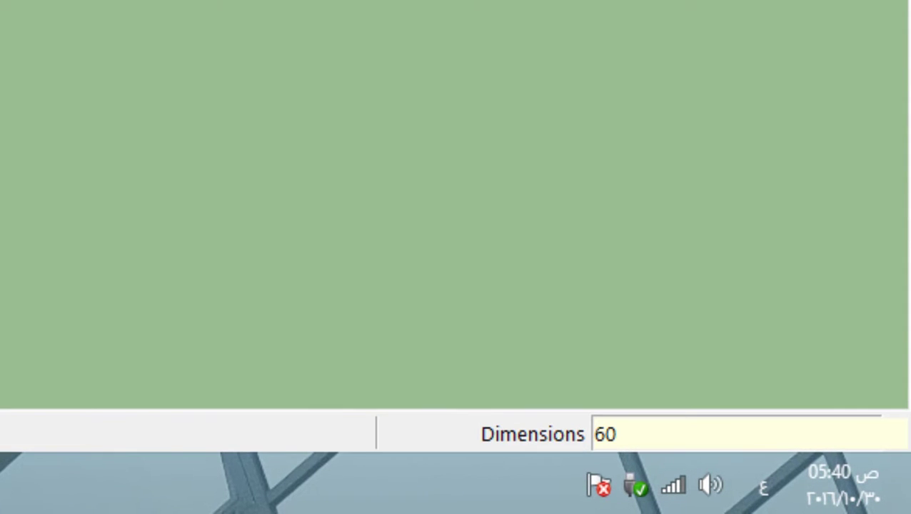
{"action": "type", "text": "0ؤة"}
{"action": "key", "text": "BackSpace"}
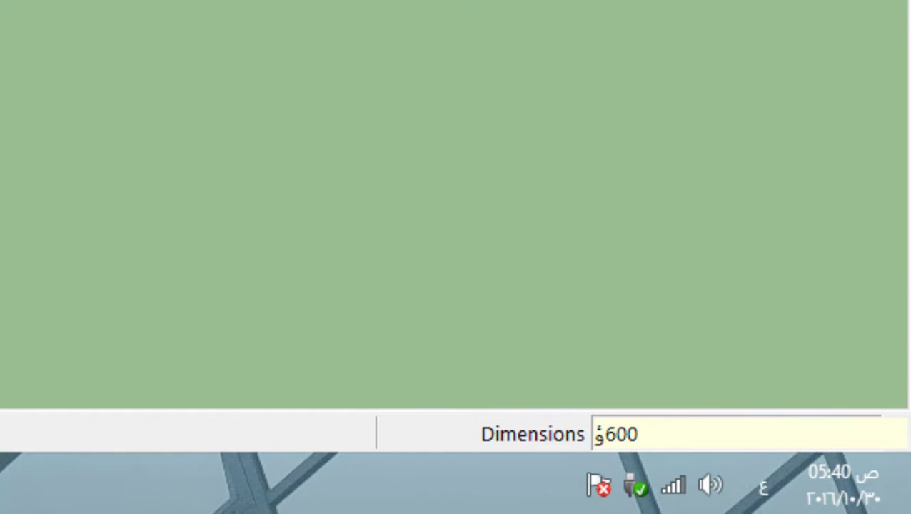
{"action": "key", "text": "BackSpace"}
{"action": "key", "text": "alt+shift"}
{"action": "type", "text": "cm,400cm"}
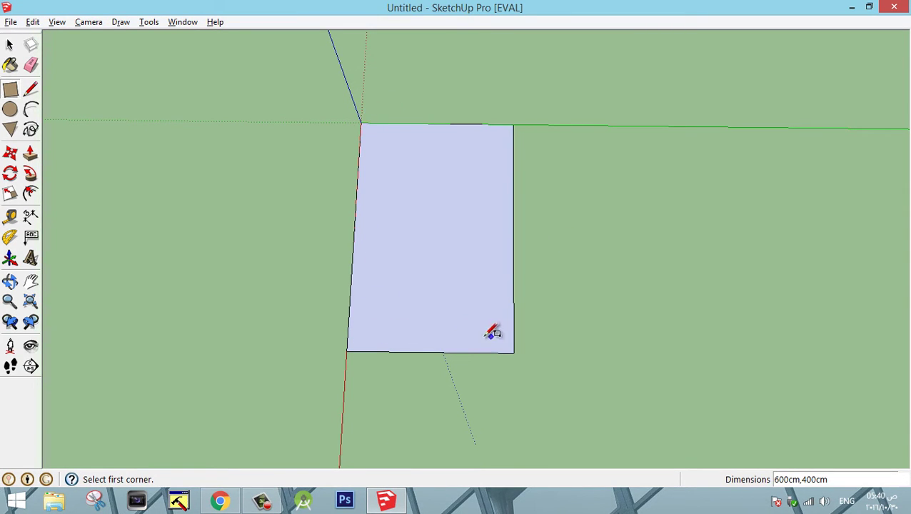
Offset the rectangle's edges inward by 15 cm to outline the wall thickness
{"action": "middle_click_drag", "start_coordinate": [407, 242], "coordinate": [553, 134]}
{"action": "scroll", "coordinate": [553, 139], "scroll_direction": "up", "scroll_amount": 2}
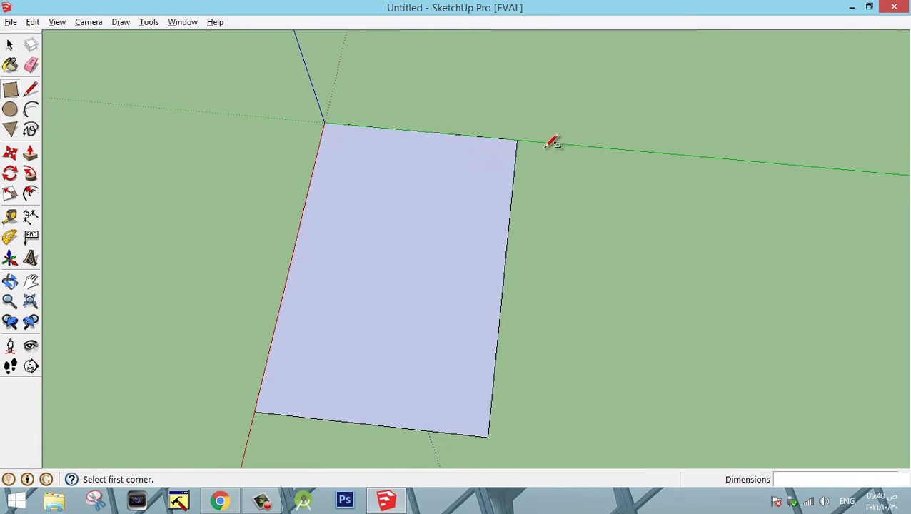
{"action": "key", "text": "f"}
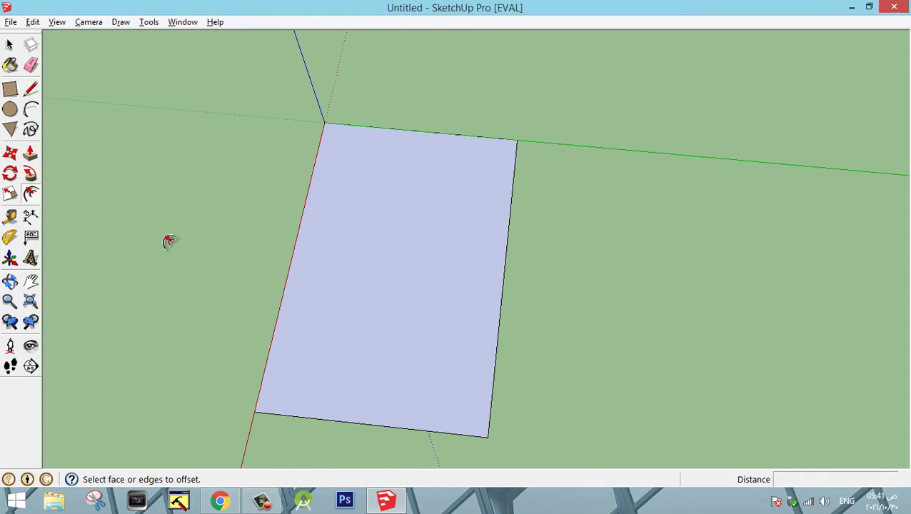
{"action": "left_click", "coordinate": [278, 409]}
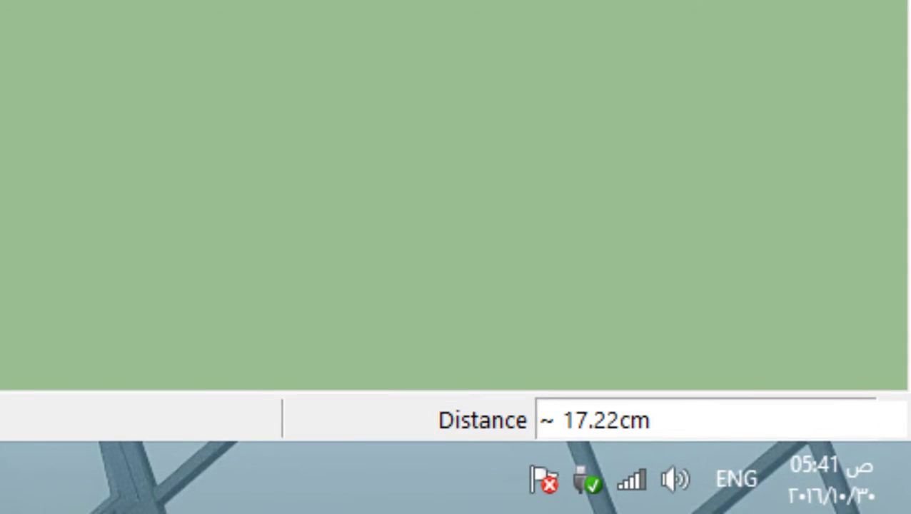
{"action": "type", "text": "15cm"}
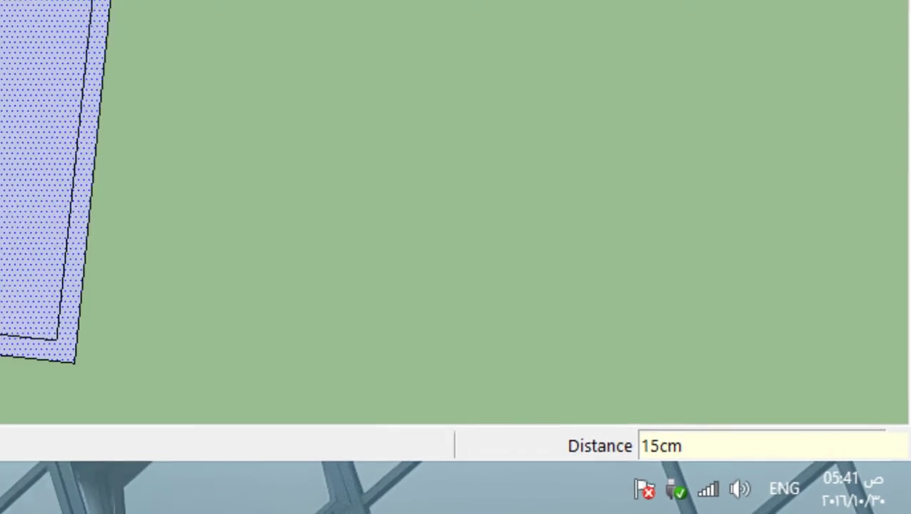
{"action": "key", "text": "Return"}
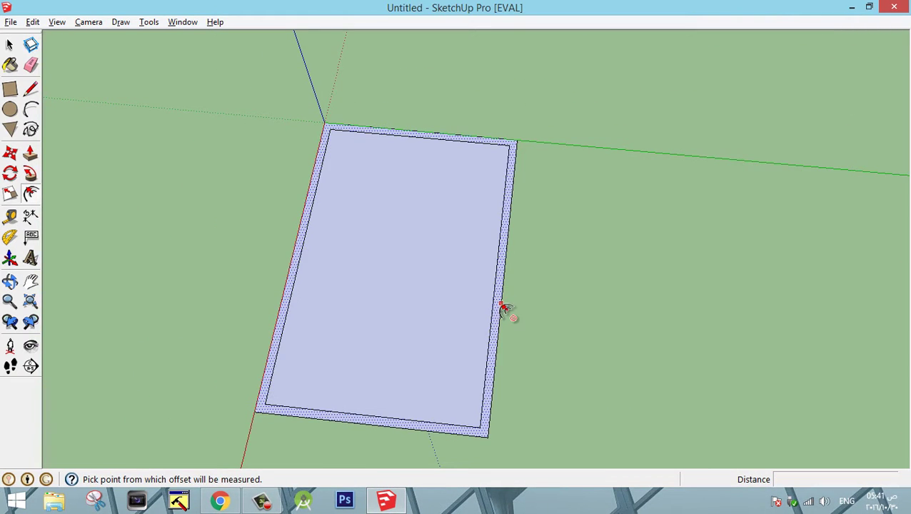
Place a guide point 110 cm from the inner corner away from the green axis, along the long wall opposite the red axis
{"action": "middle_click_drag", "start_coordinate": [510, 298], "coordinate": [454, 227]}
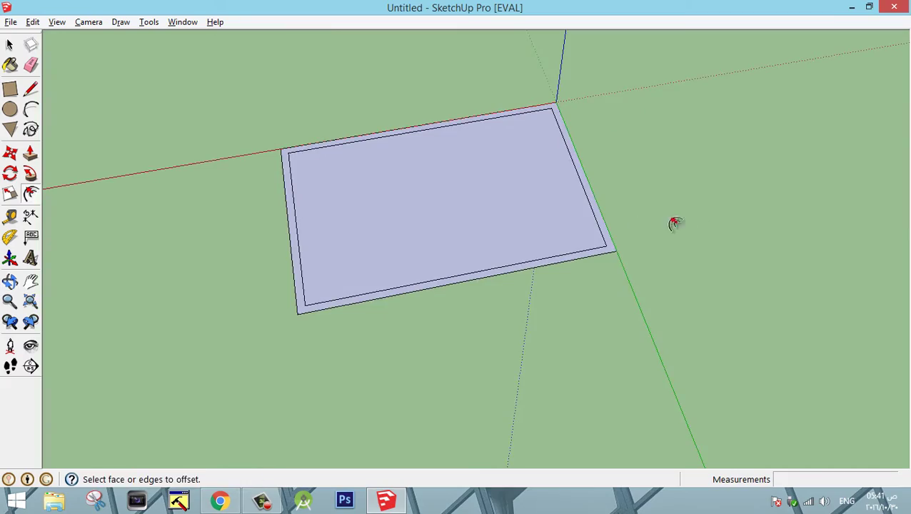
{"action": "middle_click_drag", "start_coordinate": [676, 223], "coordinate": [36, 382]}
{"action": "scroll", "coordinate": [604, 254], "scroll_direction": "up", "scroll_amount": 2}
{"action": "scroll", "coordinate": [127, 112], "scroll_direction": "up", "scroll_amount": 4}
{"action": "middle_click_drag", "start_coordinate": [180, 152], "coordinate": [321, 185]}
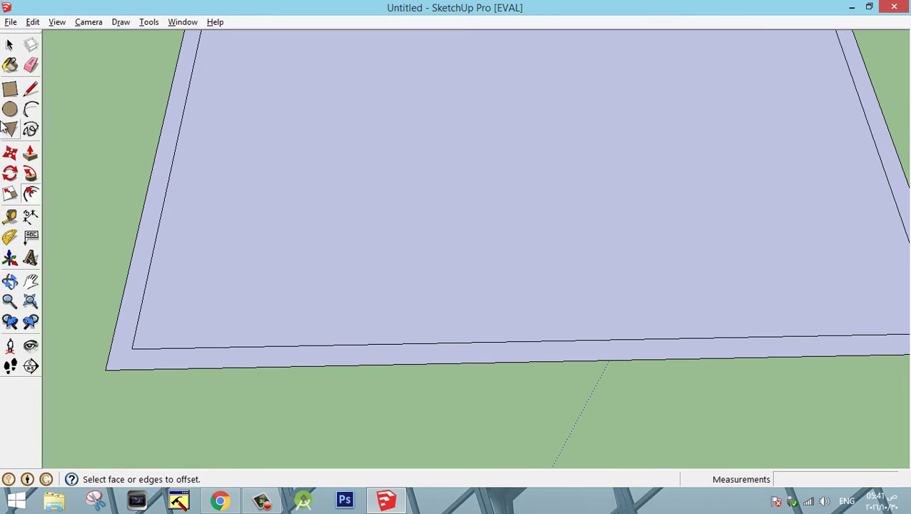
{"action": "left_click", "coordinate": [10, 216]}
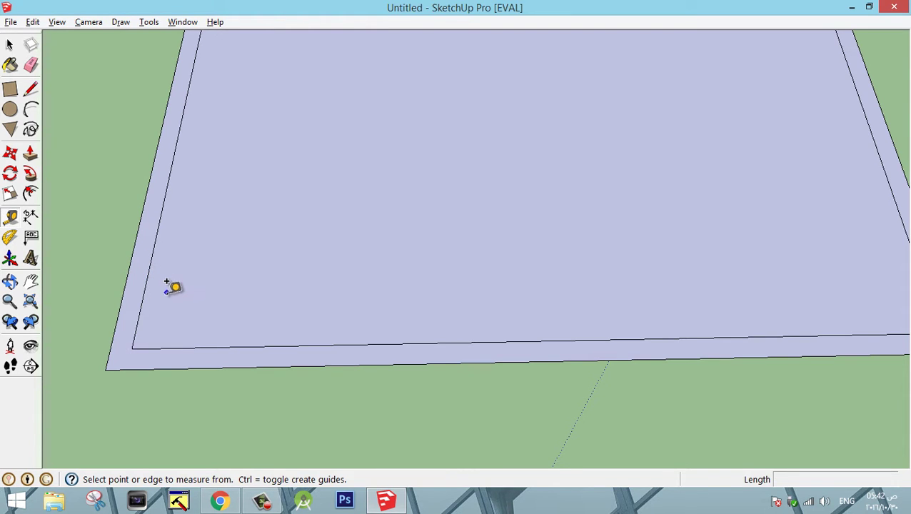
{"action": "scroll", "coordinate": [167, 310], "scroll_direction": "down", "scroll_amount": 2}
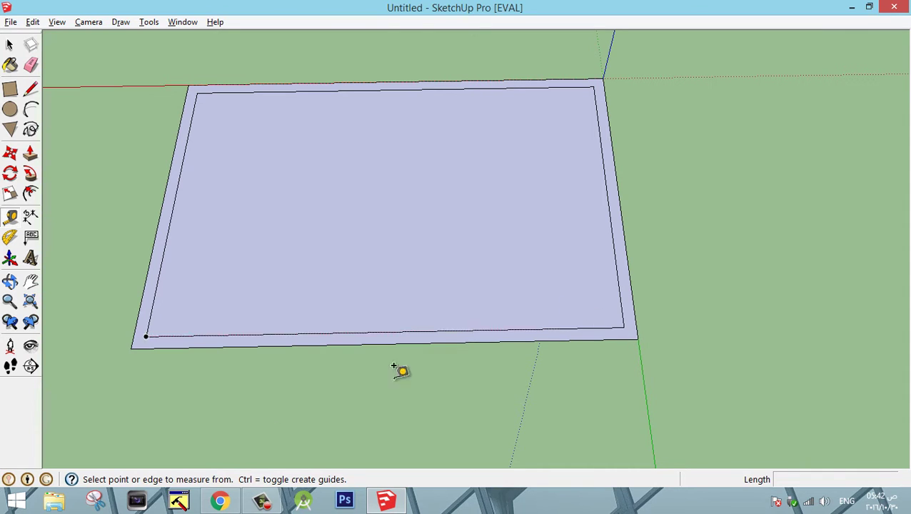
{"action": "scroll", "coordinate": [133, 332], "scroll_direction": "up", "scroll_amount": 1}
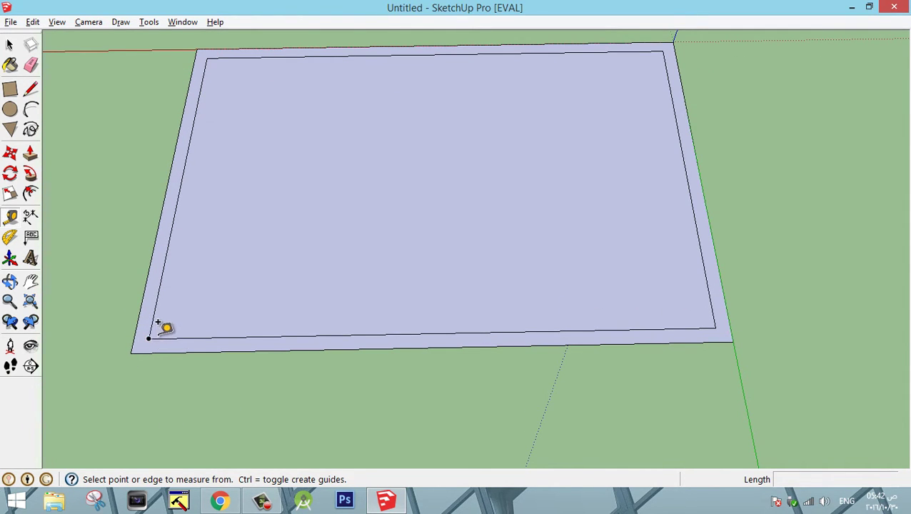
{"action": "scroll", "coordinate": [157, 327], "scroll_direction": "up", "scroll_amount": 1}
{"action": "scroll", "coordinate": [157, 327], "scroll_direction": "down", "scroll_amount": 2}
{"action": "scroll", "coordinate": [164, 321], "scroll_direction": "down", "scroll_amount": 2}
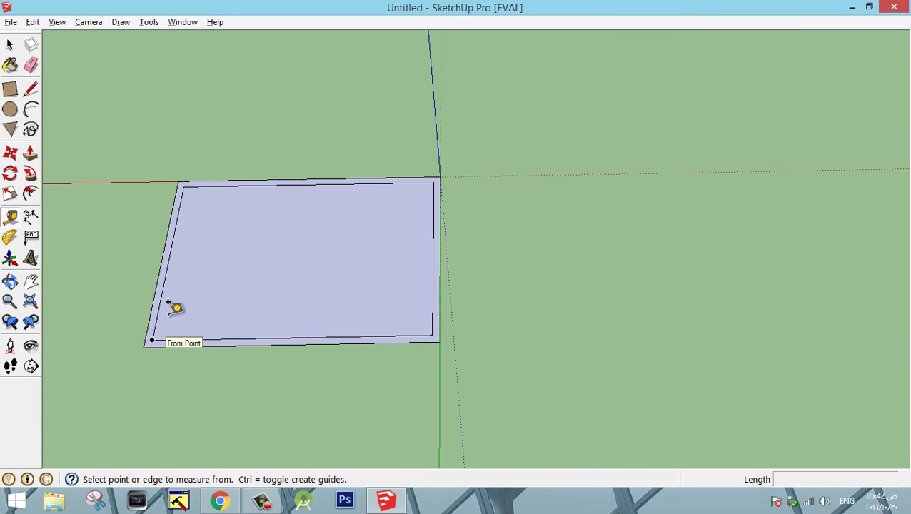
{"action": "middle_click_drag", "start_coordinate": [178, 295], "coordinate": [118, 277]}
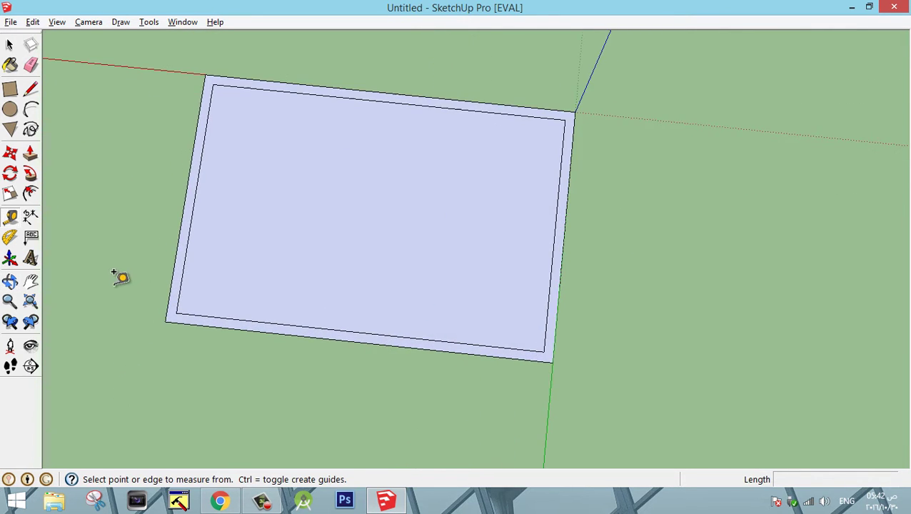
{"action": "scroll", "coordinate": [165, 285], "scroll_direction": "up", "scroll_amount": 2}
{"action": "middle_click_drag", "start_coordinate": [405, 357], "coordinate": [419, 322]}
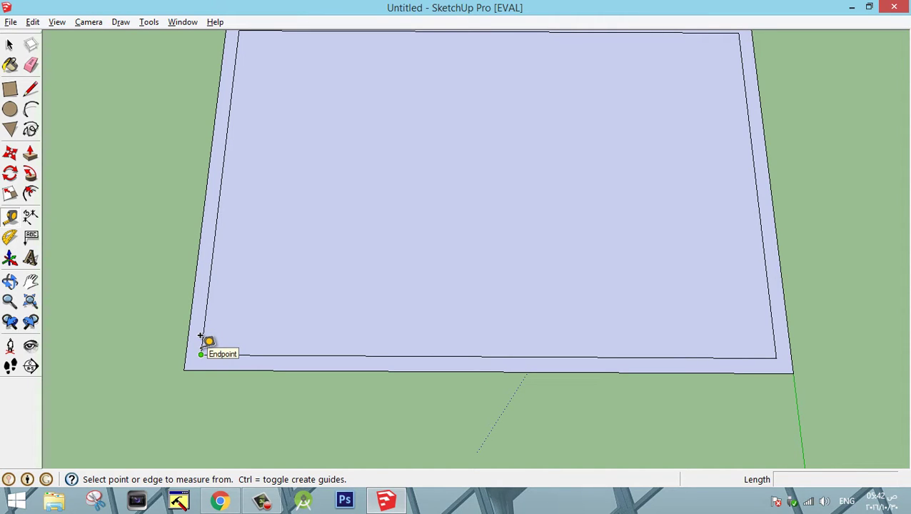
{"action": "left_click", "coordinate": [200, 354]}
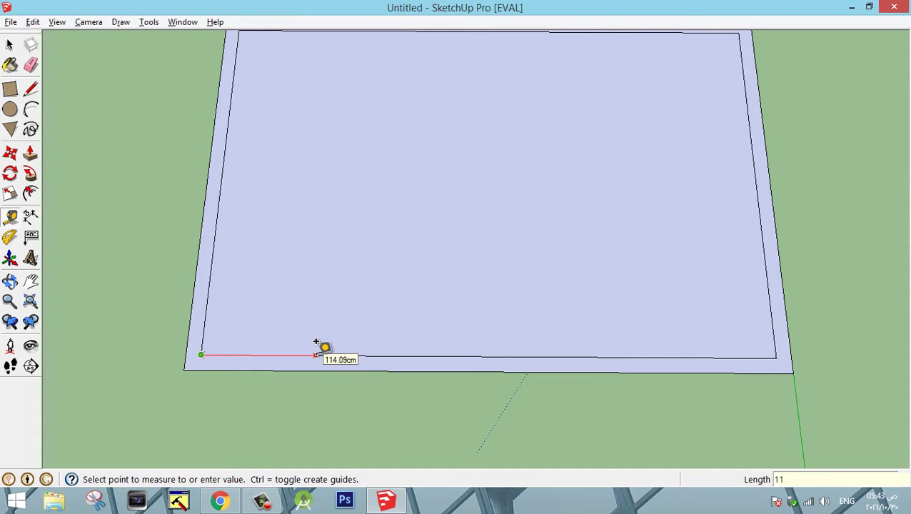
{"action": "key", "text": "Return"}
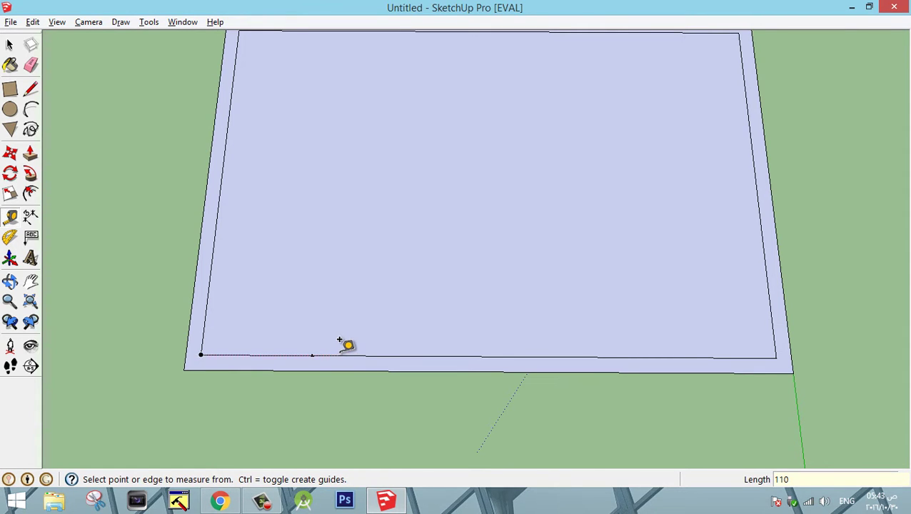
{"action": "left_click", "coordinate": [311, 356]}
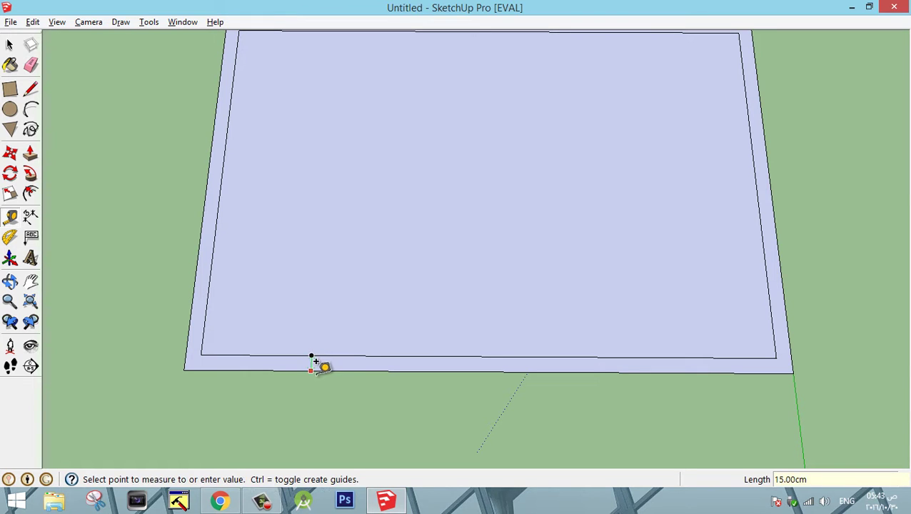
{"action": "left_click", "coordinate": [268, 319]}
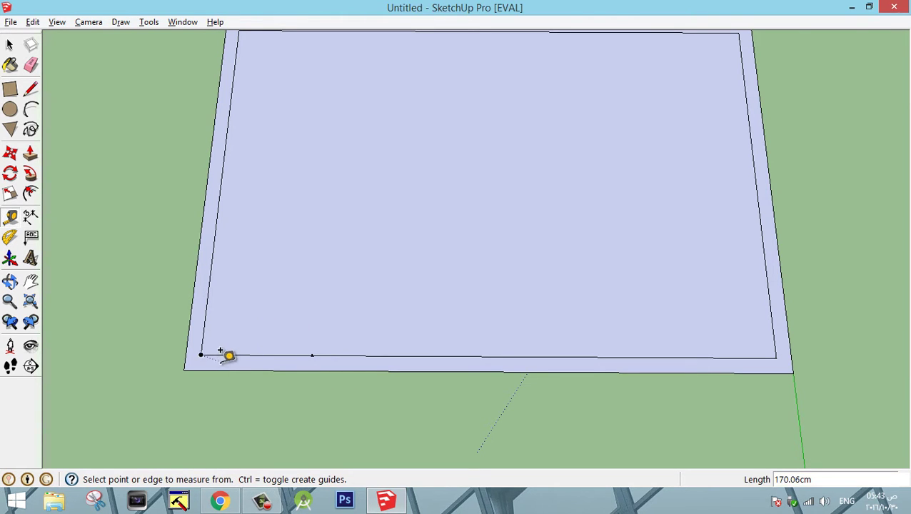
Draw two lines across the wall thickness, one at the 110 cm guide point and one at the nearby inner corner
{"action": "scroll", "coordinate": [223, 356], "scroll_direction": "up", "scroll_amount": 2}
{"action": "key", "text": "l"}
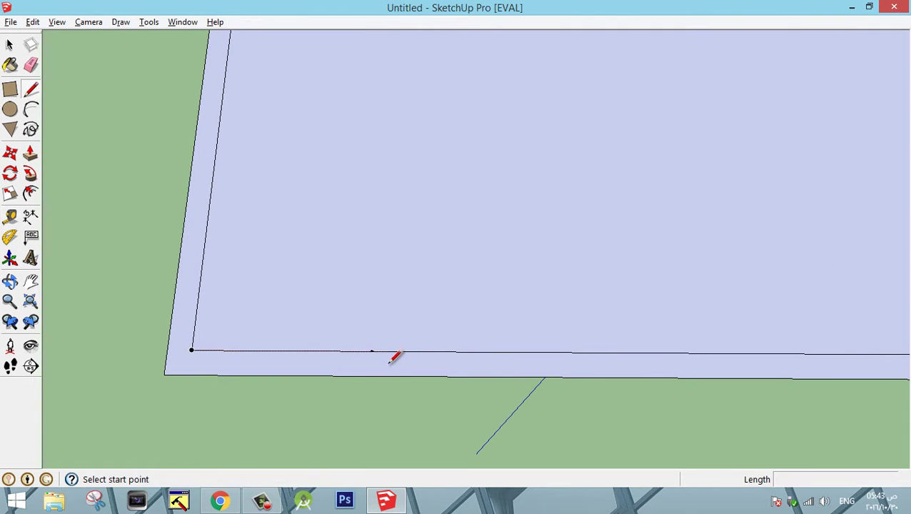
{"action": "left_click", "coordinate": [371, 352]}
{"action": "left_click", "coordinate": [369, 376]}
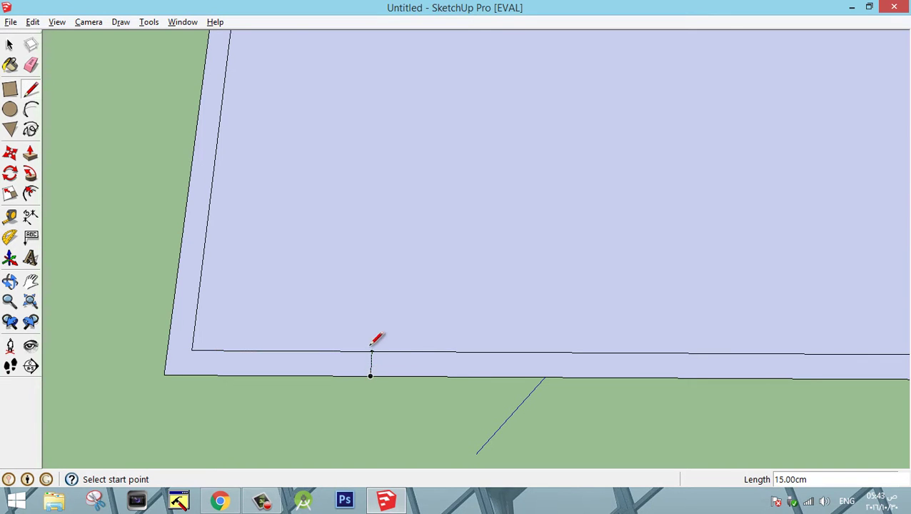
{"action": "middle_click_drag", "start_coordinate": [366, 356], "coordinate": [396, 319]}
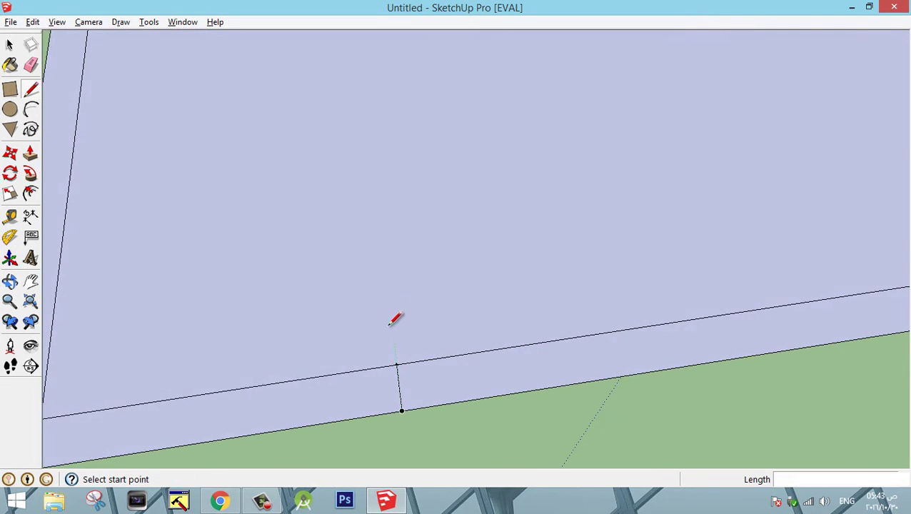
{"action": "scroll", "coordinate": [396, 319], "scroll_direction": "down", "scroll_amount": 2}
{"action": "left_click", "coordinate": [194, 378]}
{"action": "left_click", "coordinate": [194, 404]}
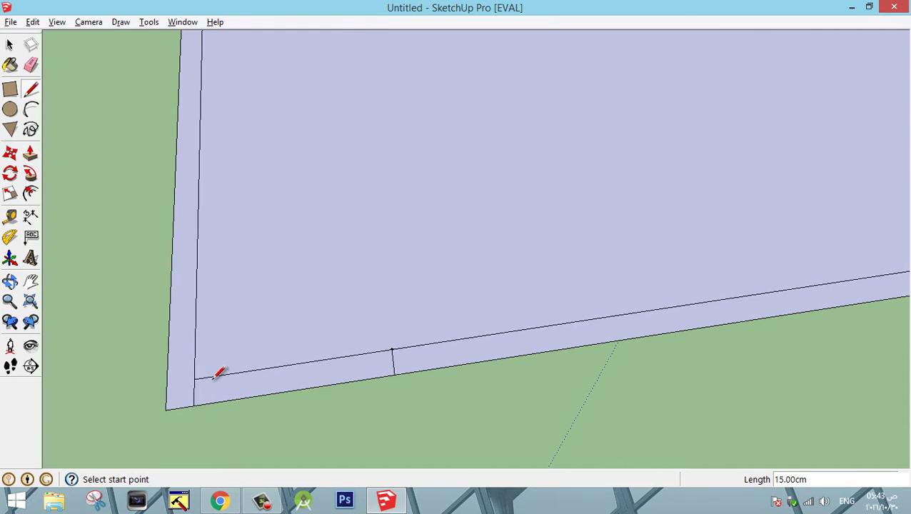
Erase the inner wall edge between the two cross lines to form the door opening
{"action": "scroll", "coordinate": [296, 358], "scroll_direction": "down", "scroll_amount": 1}
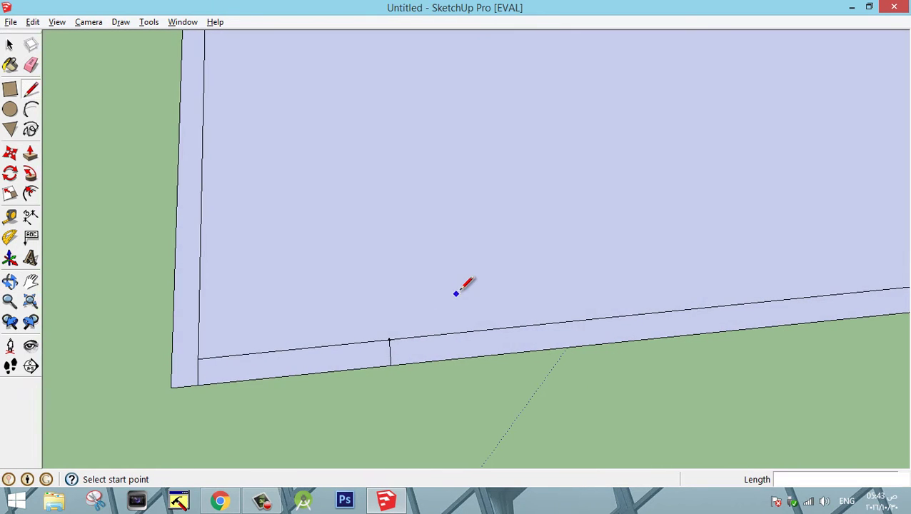
{"action": "scroll", "coordinate": [471, 279], "scroll_direction": "down", "scroll_amount": 2}
{"action": "scroll", "coordinate": [773, 231], "scroll_direction": "down", "scroll_amount": 2}
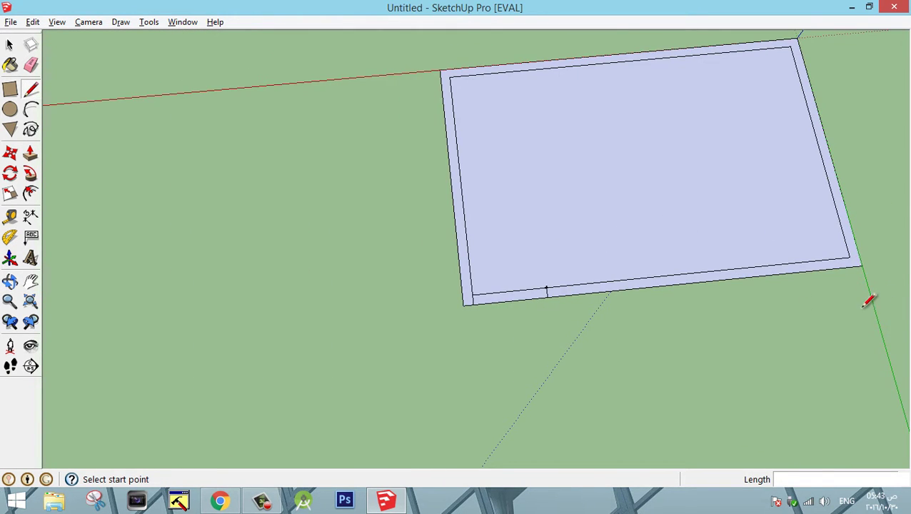
{"action": "scroll", "coordinate": [541, 244], "scroll_direction": "up", "scroll_amount": 3}
{"action": "scroll", "coordinate": [584, 280], "scroll_direction": "down", "scroll_amount": 2}
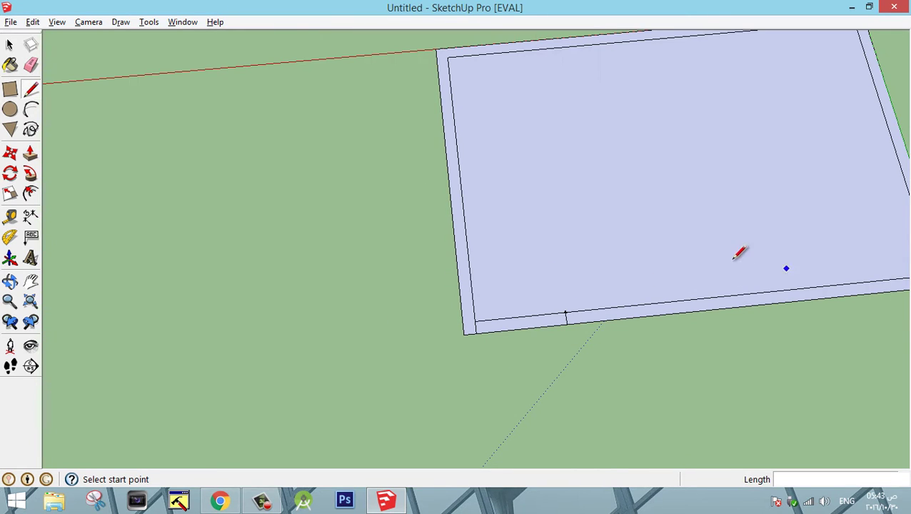
{"action": "key", "text": "e"}
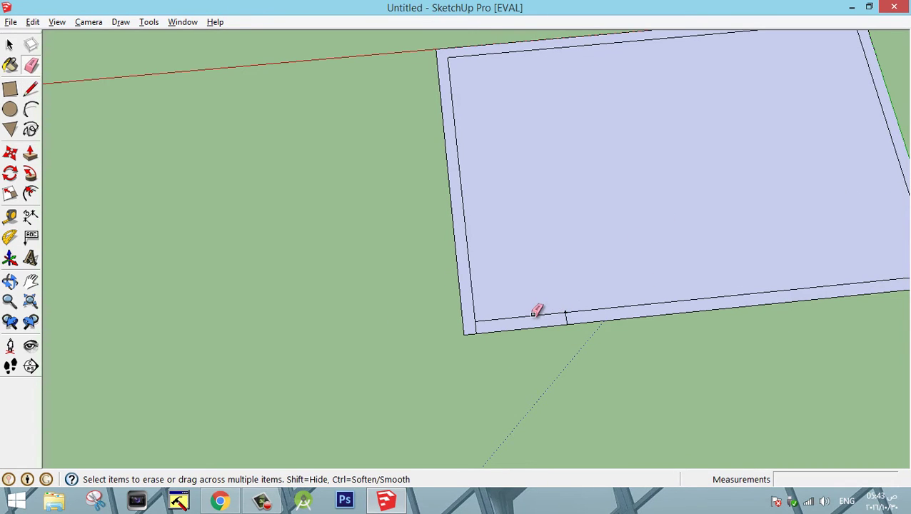
{"action": "left_click", "coordinate": [536, 315]}
Draw a line across the wall thickness at the midpoint of the short wall lying on the green axis
{"action": "scroll", "coordinate": [546, 285], "scroll_direction": "down", "scroll_amount": 2}
{"action": "scroll", "coordinate": [561, 263], "scroll_direction": "up", "scroll_amount": 1}
{"action": "key", "text": "h"}
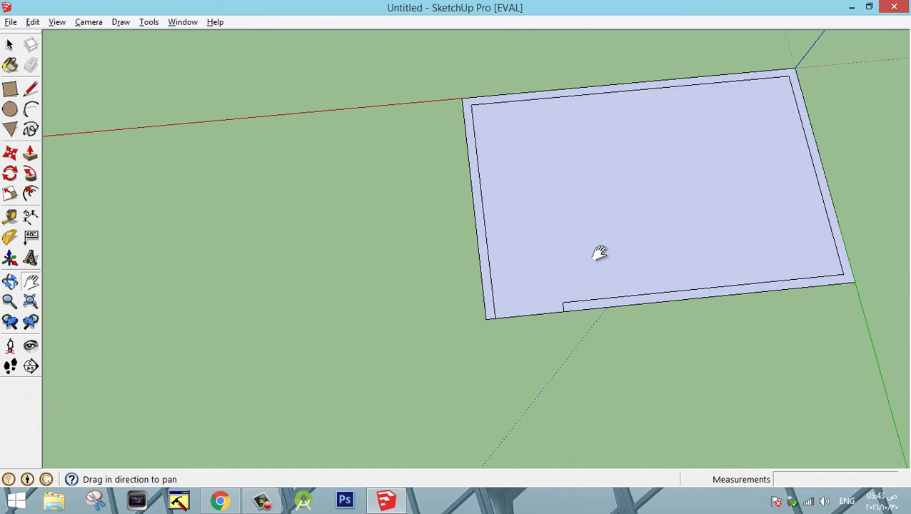
{"action": "left_click_drag", "start_coordinate": [597, 254], "coordinate": [367, 302]}
{"action": "middle_click_drag", "start_coordinate": [422, 321], "coordinate": [498, 228]}
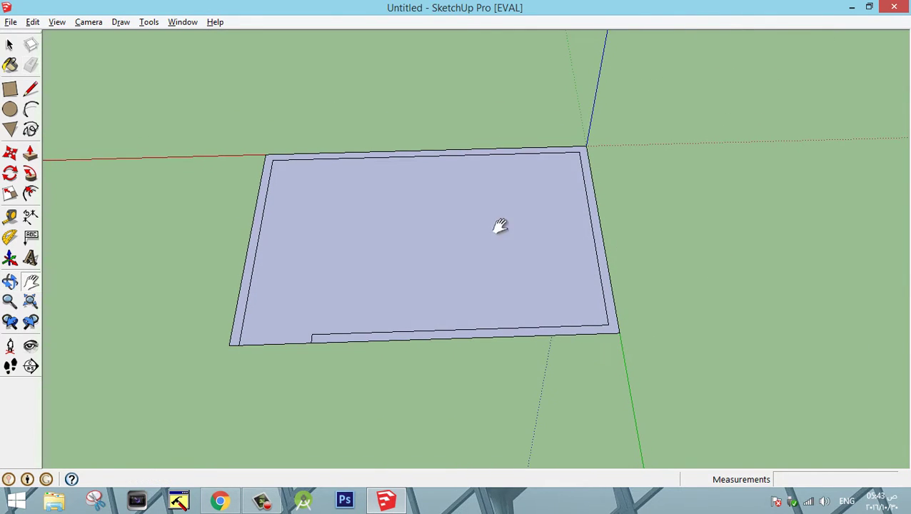
{"action": "middle_click_drag", "start_coordinate": [721, 247], "coordinate": [534, 348]}
{"action": "left_click_drag", "start_coordinate": [534, 348], "coordinate": [498, 335]}
{"action": "scroll", "coordinate": [460, 348], "scroll_direction": "up", "scroll_amount": 3}
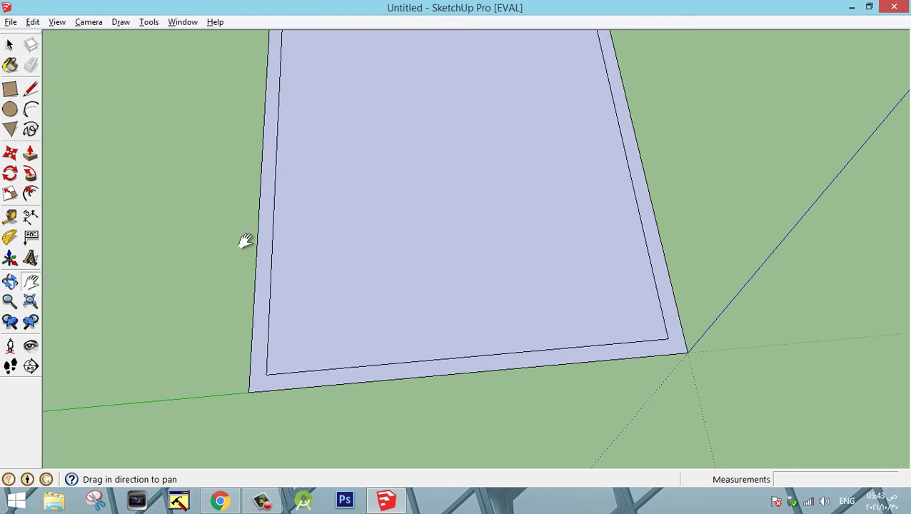
{"action": "left_click", "coordinate": [10, 215]}
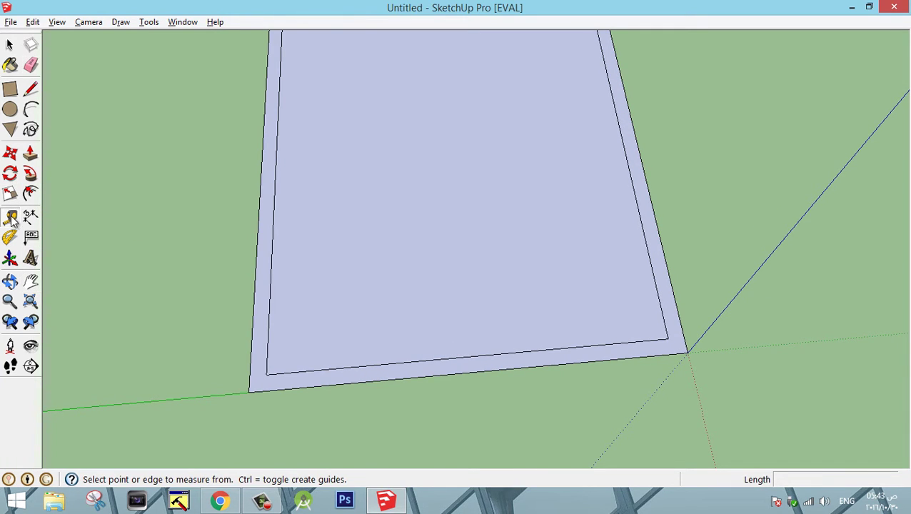
{"action": "left_click", "coordinate": [31, 89]}
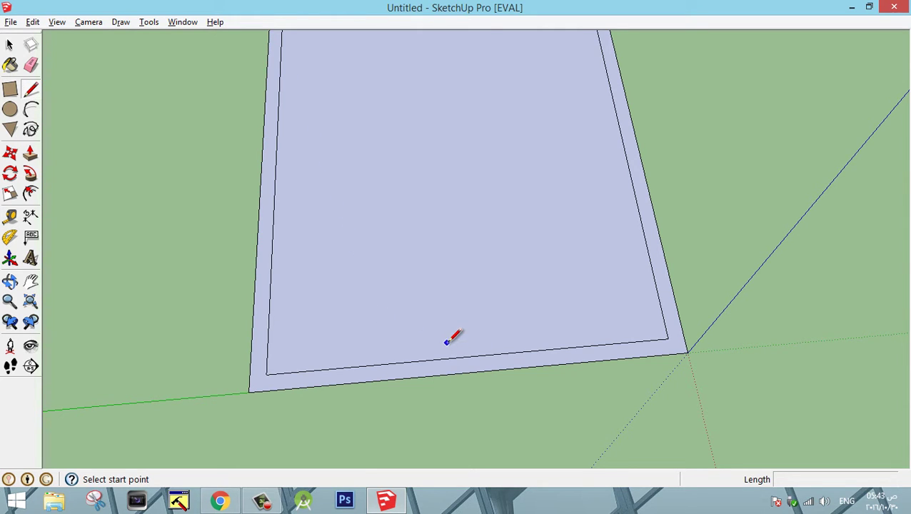
{"action": "scroll", "coordinate": [469, 355], "scroll_direction": "up", "scroll_amount": 2}
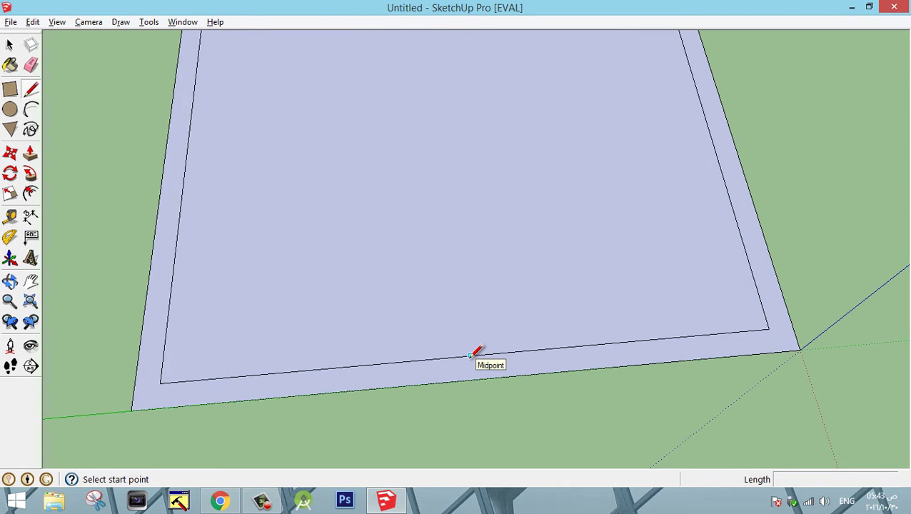
{"action": "left_click", "coordinate": [470, 355]}
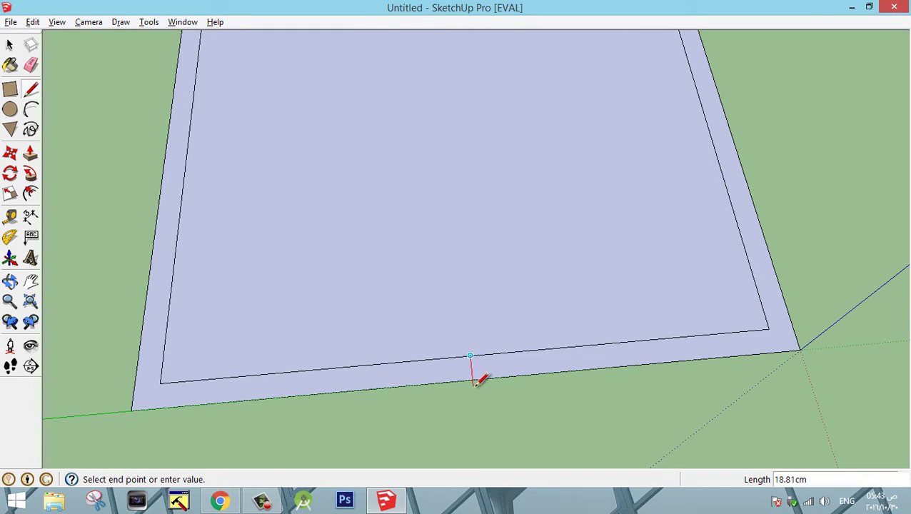
{"action": "left_click", "coordinate": [472, 380]}
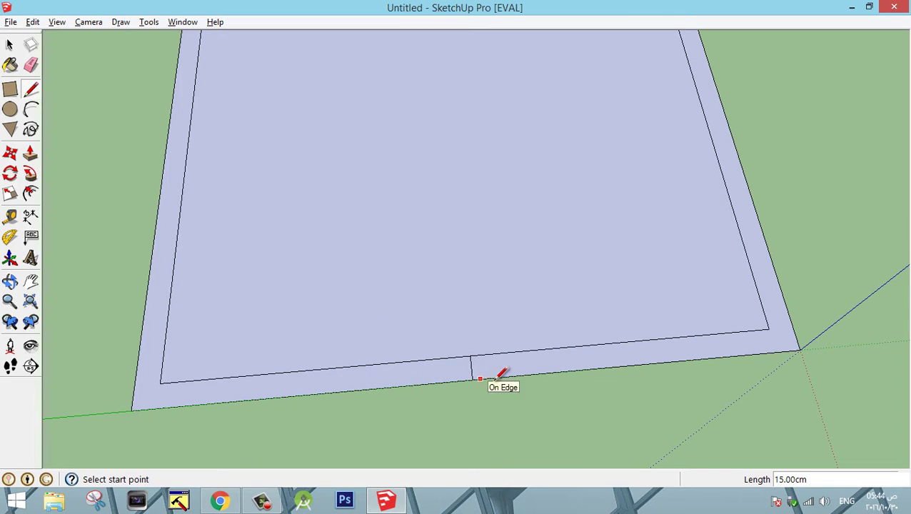
Place guide lines 100 cm to each side of the green-axis wall's midpoint line and erase that midpoint line
{"action": "left_click", "coordinate": [9, 215]}
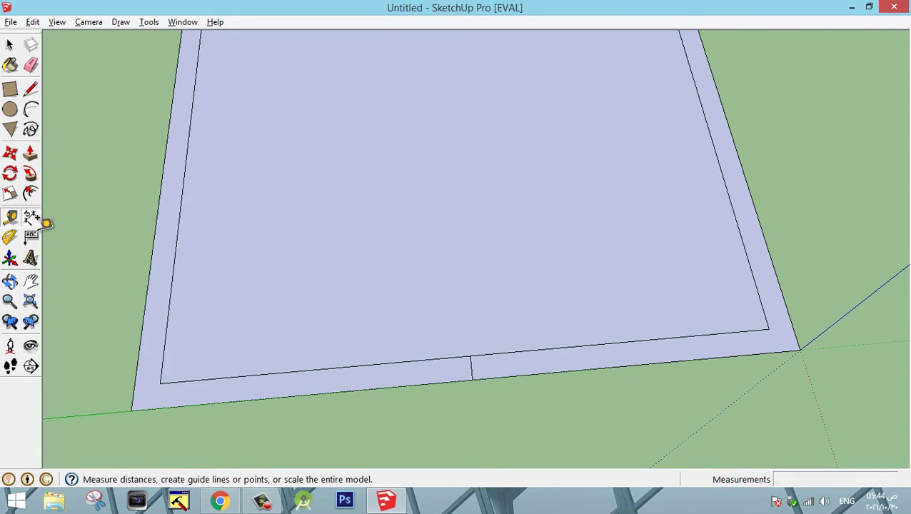
{"action": "left_click", "coordinate": [471, 359]}
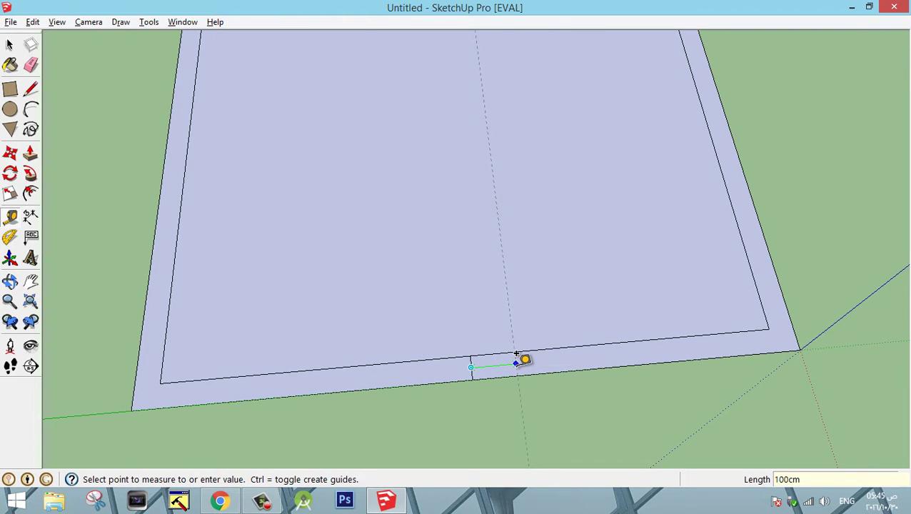
{"action": "key", "text": "Return"}
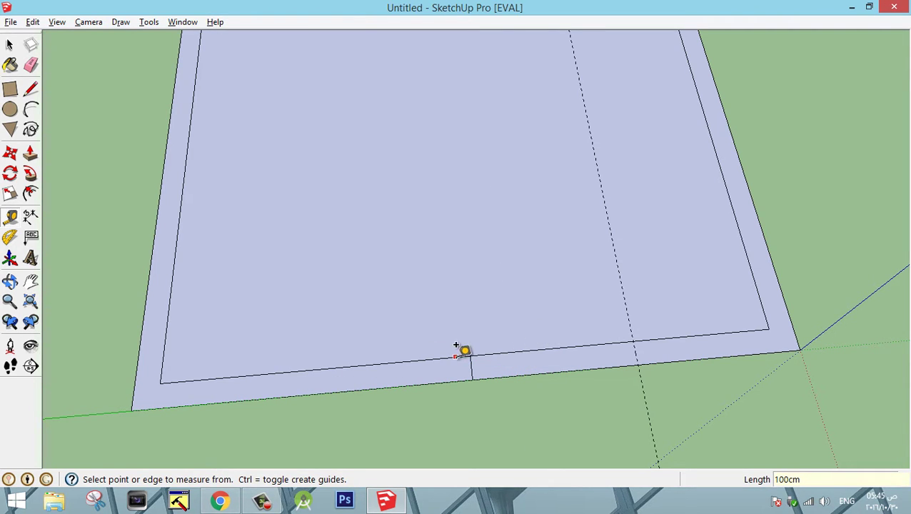
{"action": "left_click", "coordinate": [471, 366]}
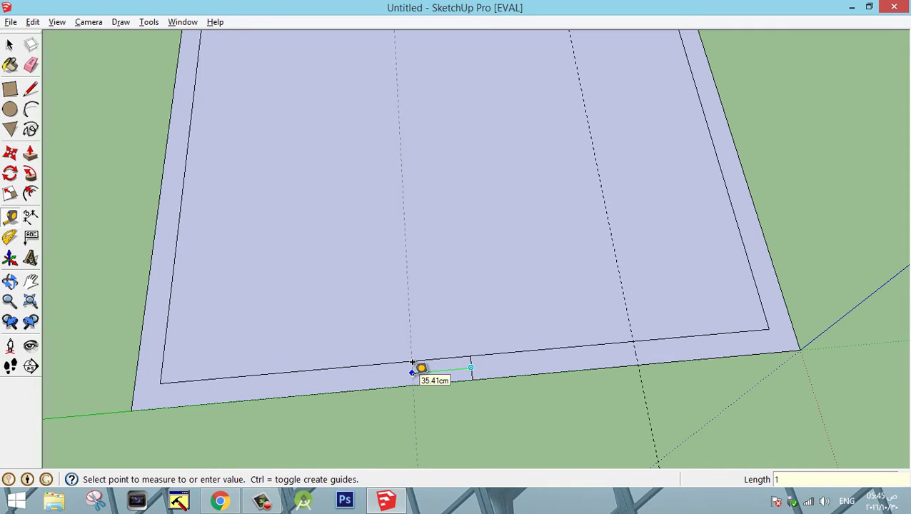
{"action": "key", "text": "Return"}
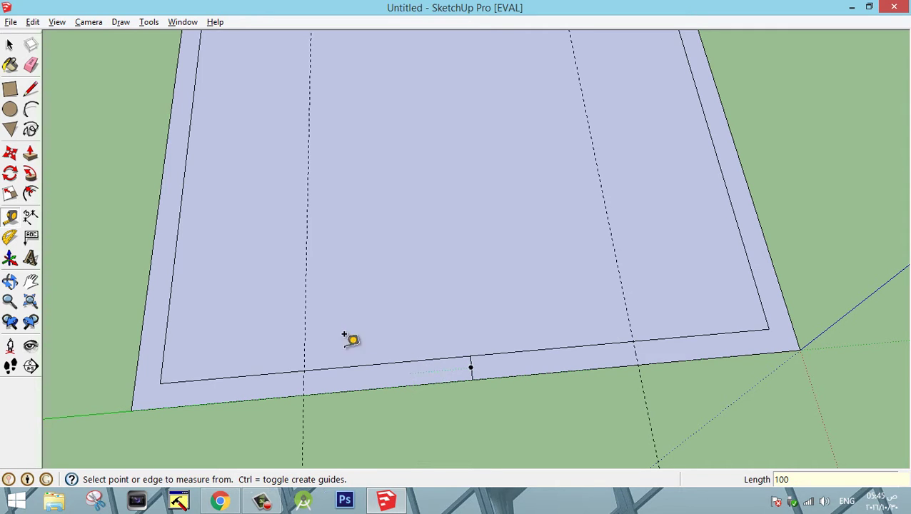
{"action": "key", "text": "e"}
{"action": "left_click", "coordinate": [472, 366]}
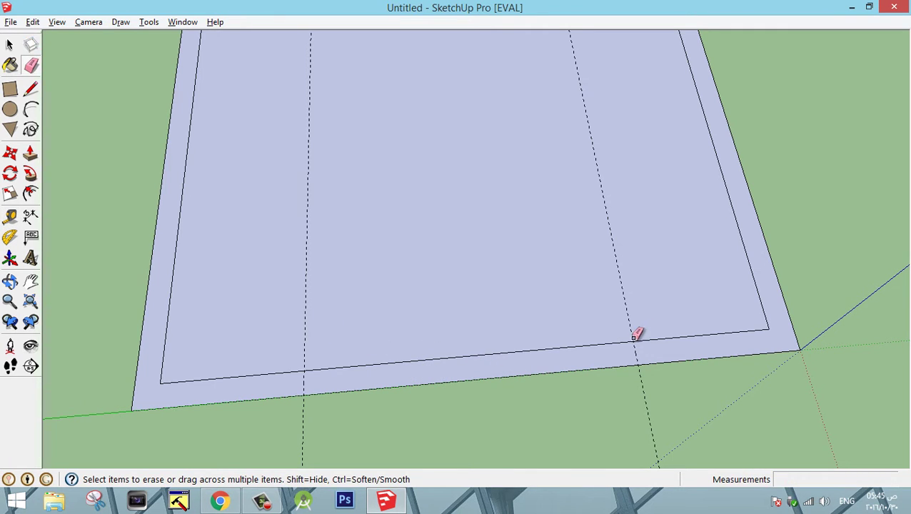
Draw lines across the green-axis wall at both guide lines to mark the window opening, and erase the guides
{"action": "key", "text": "l"}
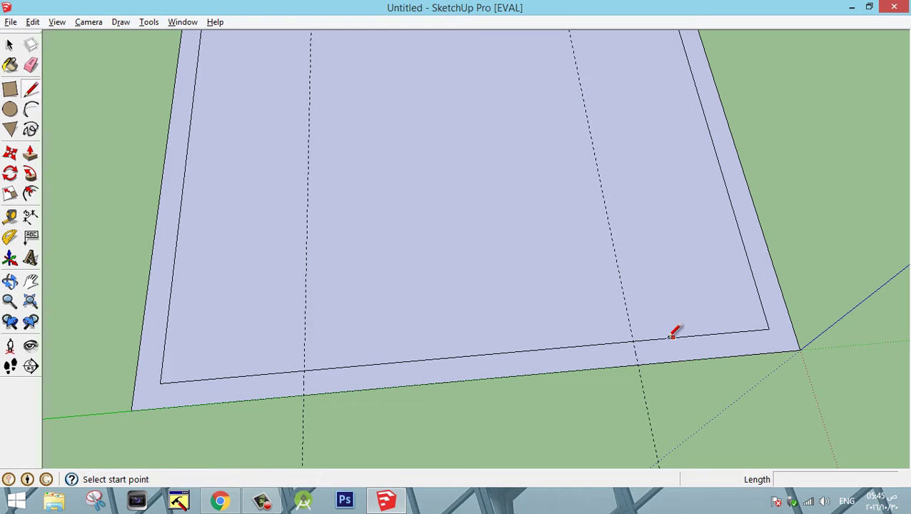
{"action": "left_click", "coordinate": [632, 340]}
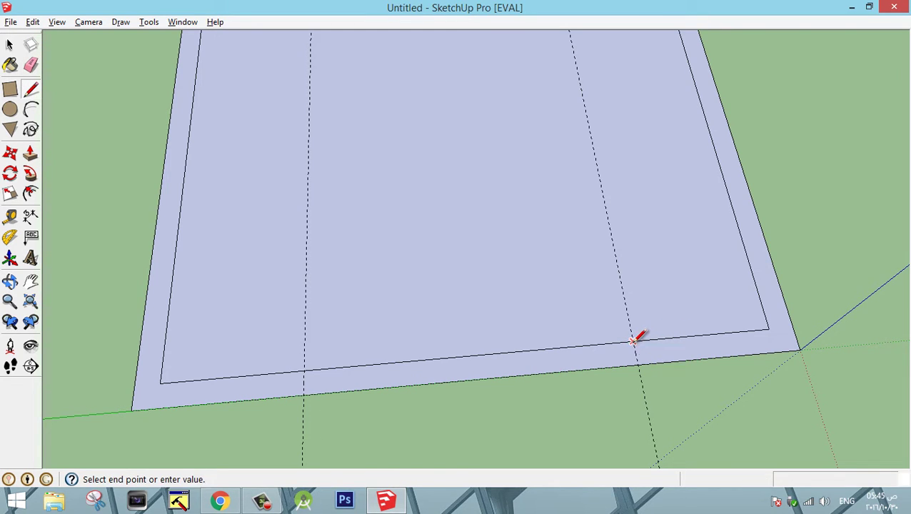
{"action": "left_click", "coordinate": [635, 364]}
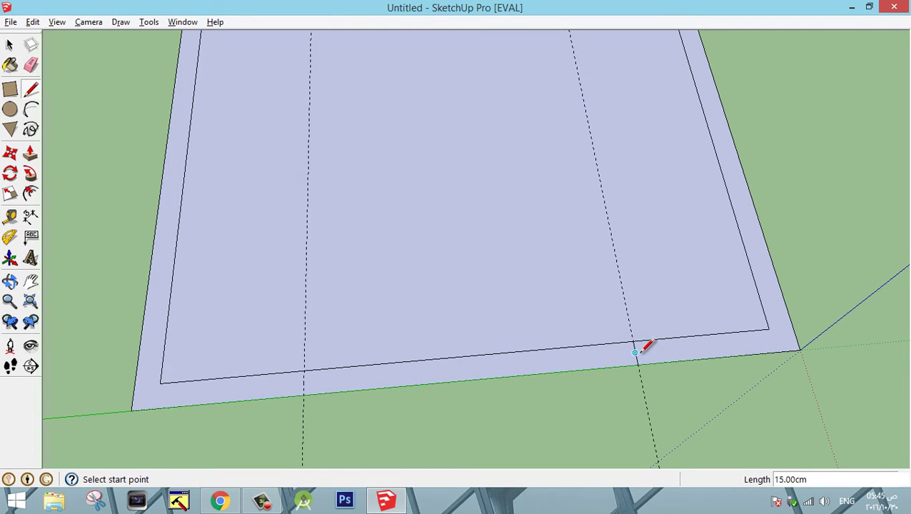
{"action": "left_click", "coordinate": [303, 371]}
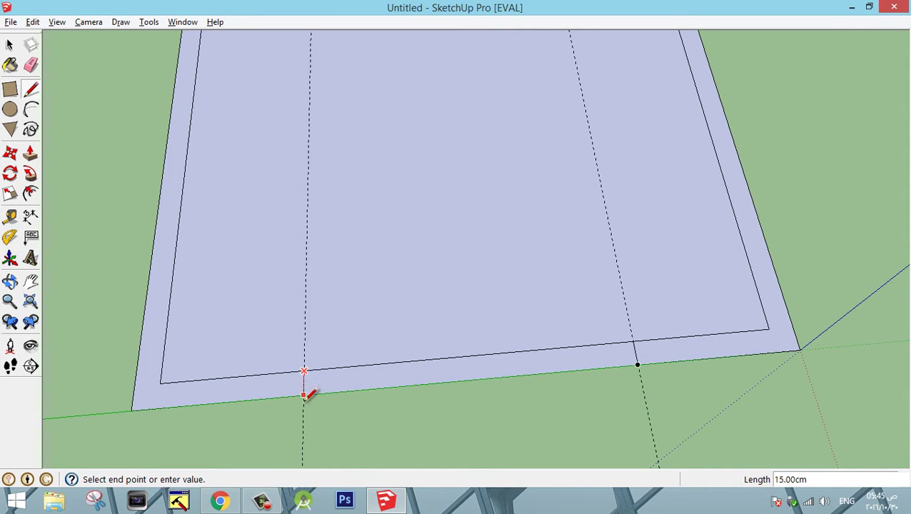
{"action": "left_click", "coordinate": [303, 393]}
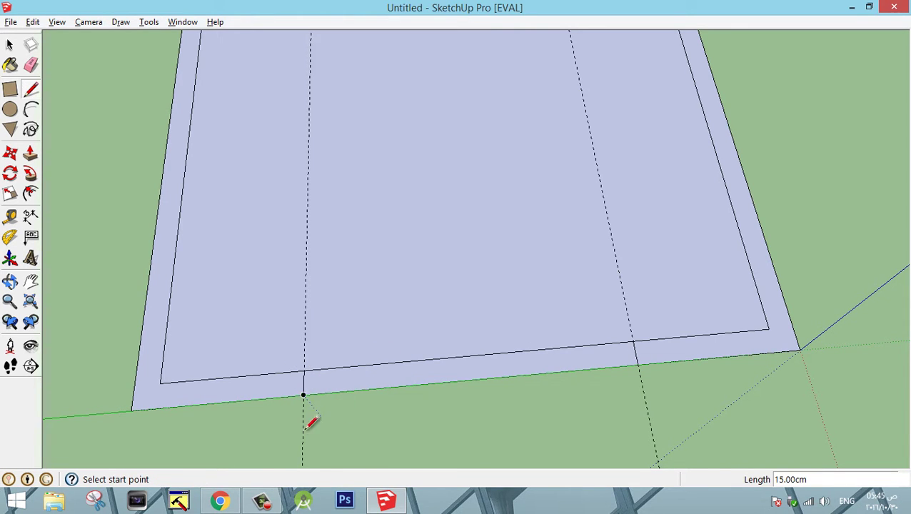
{"action": "key", "text": "e"}
{"action": "scroll", "coordinate": [604, 401], "scroll_direction": "down", "scroll_amount": 3}
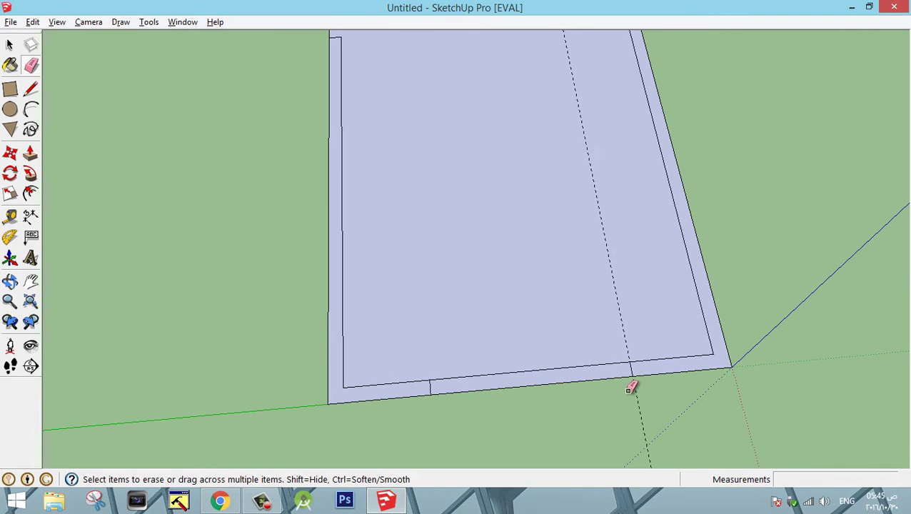
{"action": "left_click_drag", "start_coordinate": [633, 384], "coordinate": [642, 392]}
Draw a line across the wall thickness at the midpoint of the long wall on the red axis
{"action": "middle_click_drag", "start_coordinate": [642, 392], "coordinate": [604, 200]}
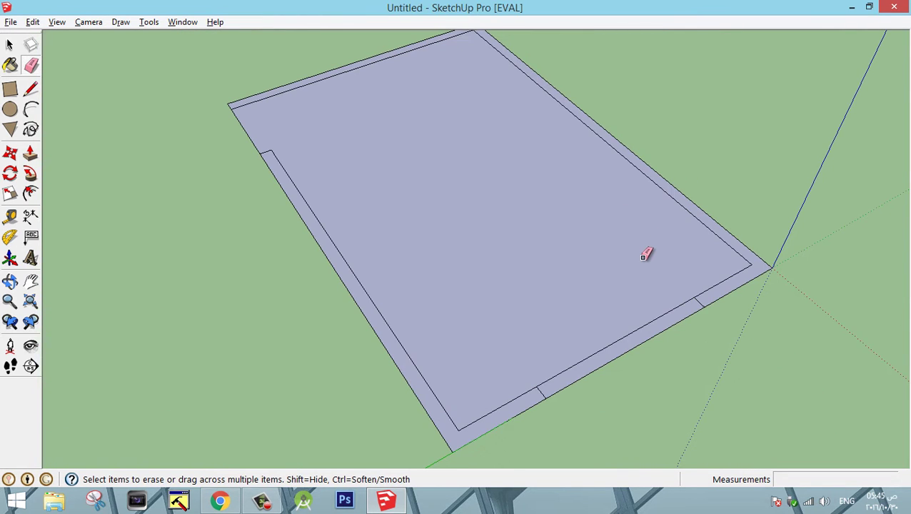
{"action": "mouse_move", "coordinate": [639, 244]}
{"action": "middle_mouse_down"}
{"action": "mouse_move", "coordinate": [628, 266]}
{"action": "mouse_move", "coordinate": [315, 199]}
{"action": "mouse_move", "coordinate": [146, 206]}
{"action": "mouse_move", "coordinate": [448, 352]}
{"action": "mouse_move", "coordinate": [434, 321]}
{"action": "middle_mouse_up"}
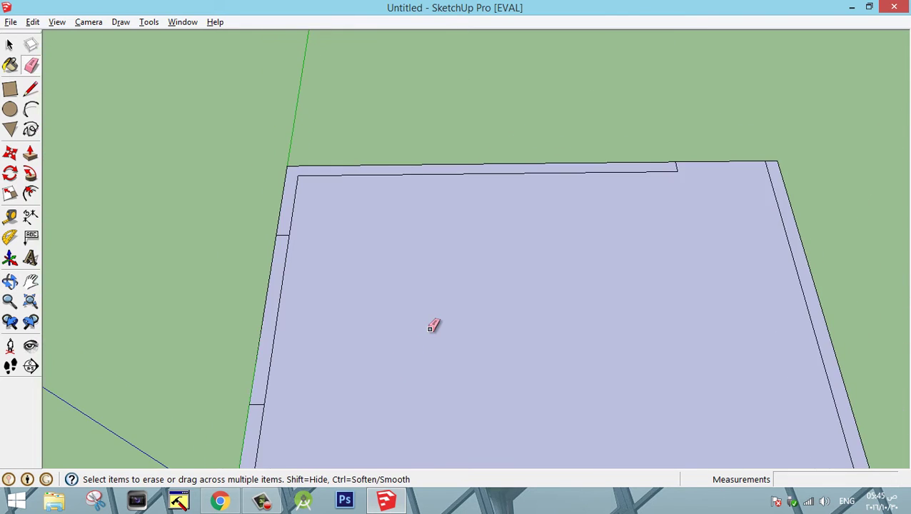
{"action": "scroll", "coordinate": [490, 358], "scroll_direction": "down", "scroll_amount": 3}
{"action": "scroll", "coordinate": [496, 400], "scroll_direction": "up", "scroll_amount": 5}
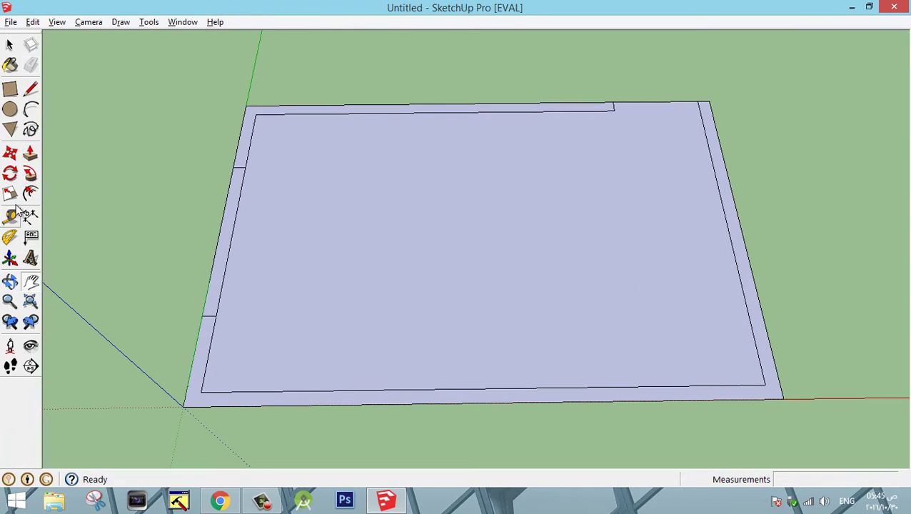
{"action": "left_click", "coordinate": [31, 89]}
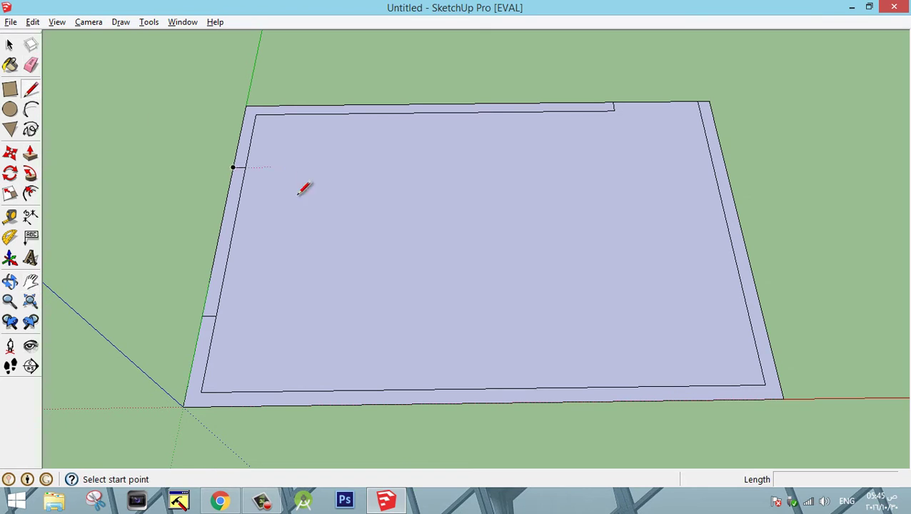
{"action": "left_click", "coordinate": [483, 389]}
{"action": "left_click", "coordinate": [484, 401]}
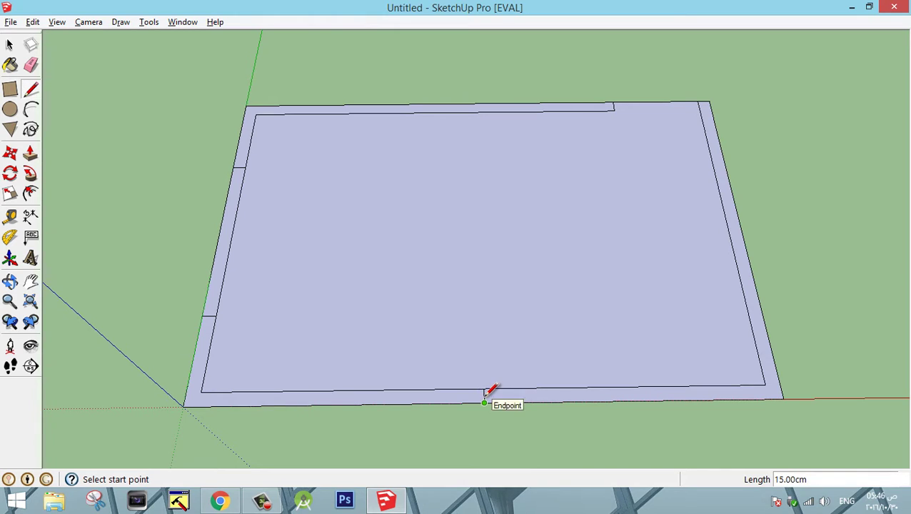
Mark an opening with cross lines either side of the red-axis wall's midpoint, one 110 cm away, and erase the helper lines
{"action": "scroll", "coordinate": [485, 397], "scroll_direction": "up", "scroll_amount": 2}
{"action": "left_click", "coordinate": [484, 394]}
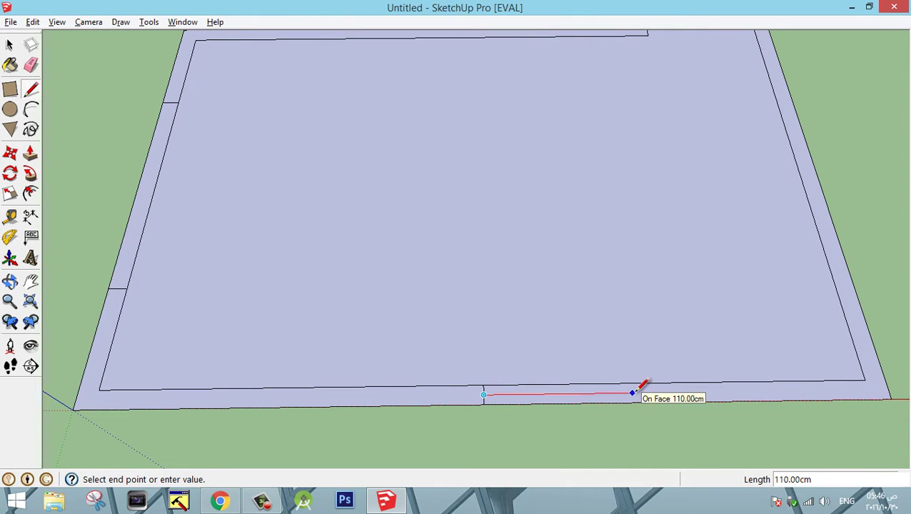
{"action": "left_click", "coordinate": [632, 393]}
{"action": "left_click", "coordinate": [632, 385]}
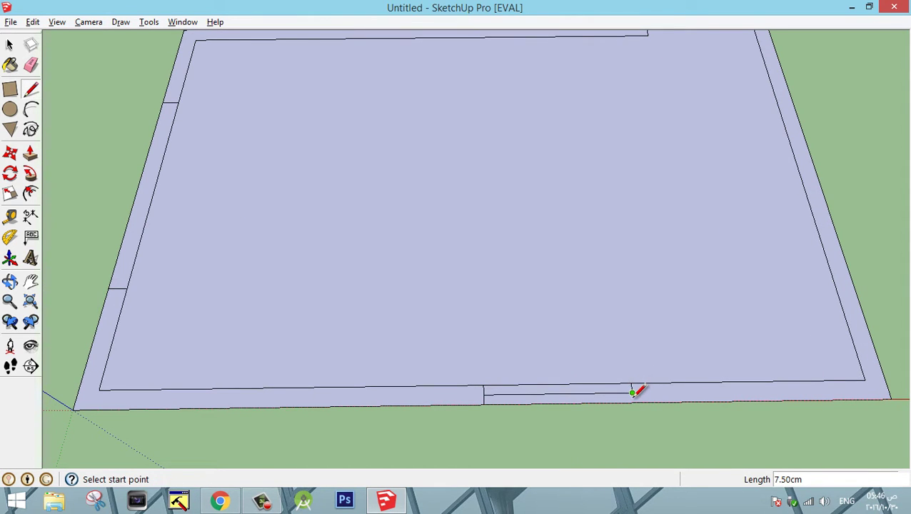
{"action": "left_click", "coordinate": [631, 392]}
{"action": "key", "text": "e"}
{"action": "scroll", "coordinate": [464, 371], "scroll_direction": "down", "scroll_amount": 5}
Inspect the wall corner at the origin, selecting the floor face and the L-shaped wall face to check that they are separate
{"action": "mouse_move", "coordinate": [494, 340]}
{"action": "middle_mouse_down"}
{"action": "mouse_move", "coordinate": [648, 279]}
{"action": "mouse_move", "coordinate": [535, 361]}
{"action": "middle_mouse_up"}
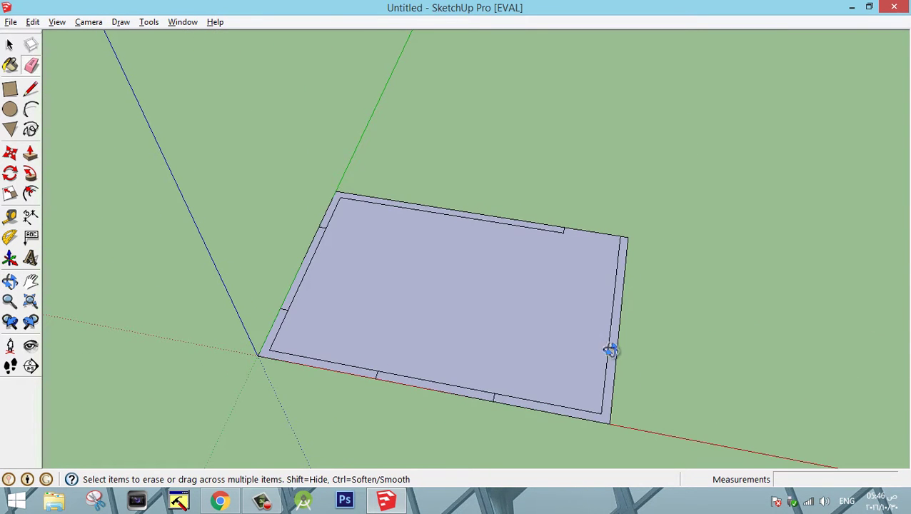
{"action": "middle_click_drag", "start_coordinate": [610, 350], "coordinate": [677, 331]}
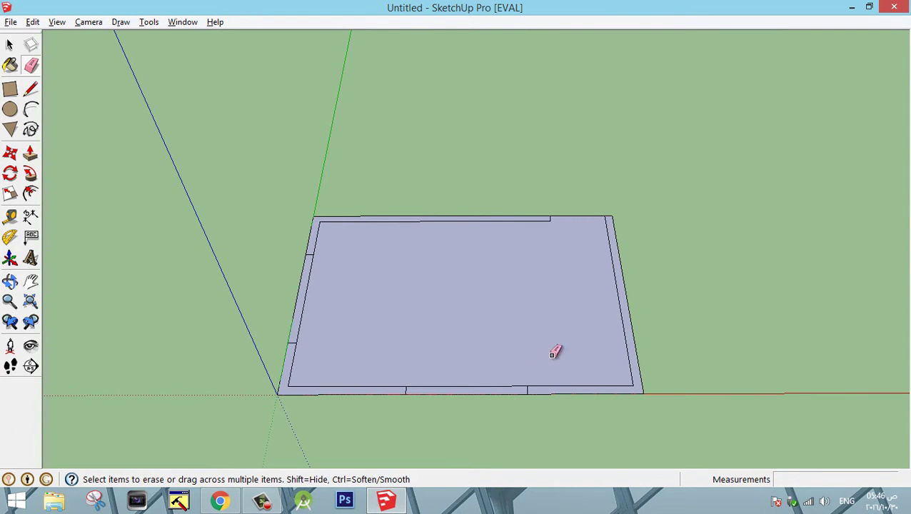
{"action": "key", "text": "p"}
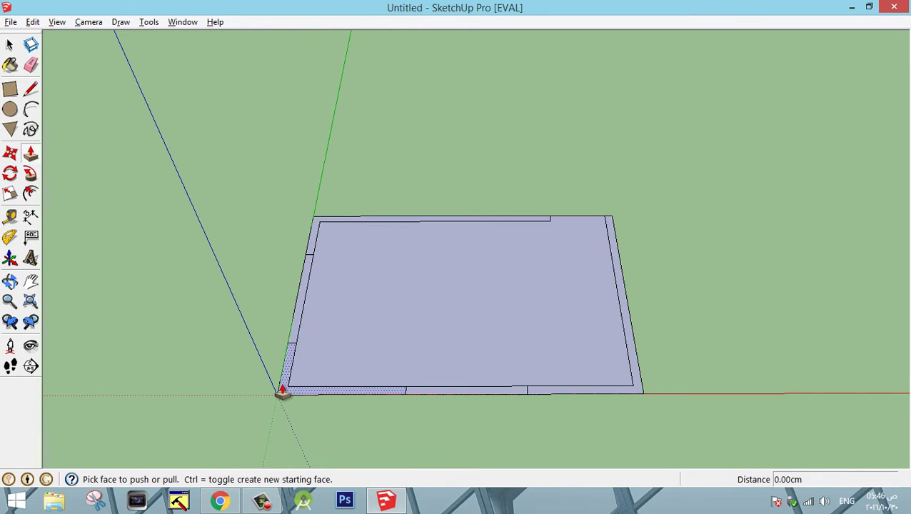
{"action": "scroll", "coordinate": [282, 391], "scroll_direction": "up", "scroll_amount": 1}
{"action": "scroll", "coordinate": [282, 392], "scroll_direction": "up", "scroll_amount": 3}
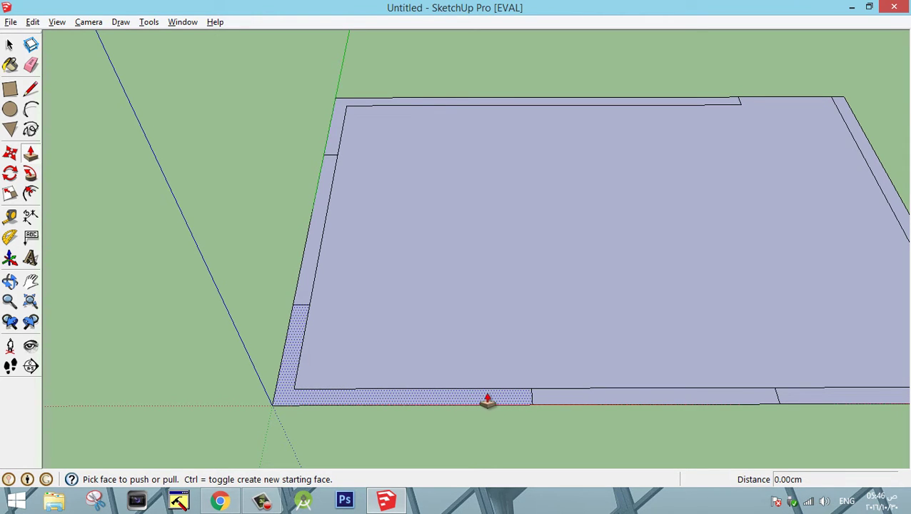
{"action": "scroll", "coordinate": [298, 398], "scroll_direction": "up", "scroll_amount": 1}
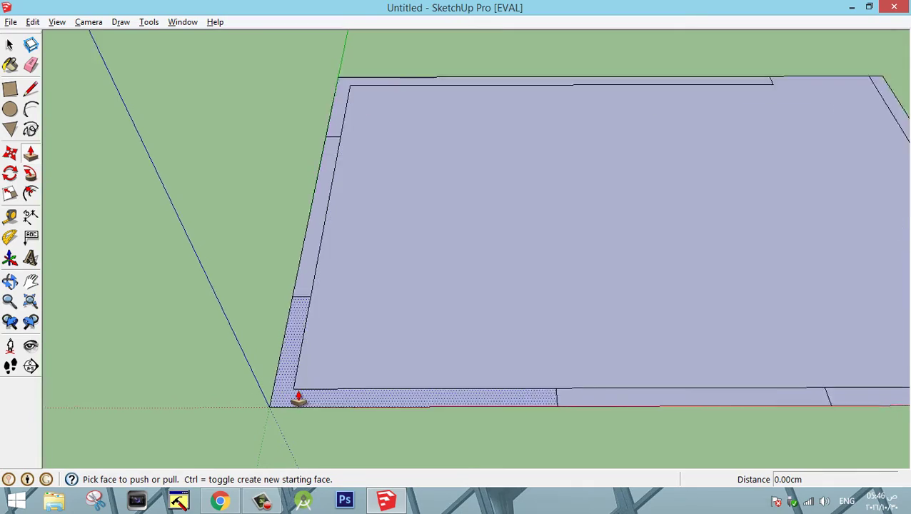
{"action": "scroll", "coordinate": [304, 396], "scroll_direction": "up", "scroll_amount": 3}
{"action": "scroll", "coordinate": [315, 394], "scroll_direction": "down", "scroll_amount": 2}
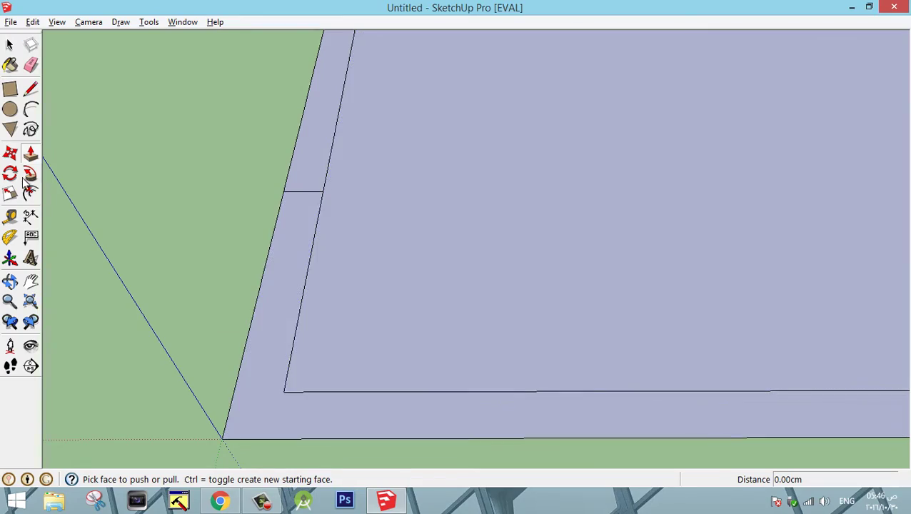
{"action": "key", "text": "space"}
{"action": "left_click", "coordinate": [417, 427]}
{"action": "left_click", "coordinate": [428, 370]}
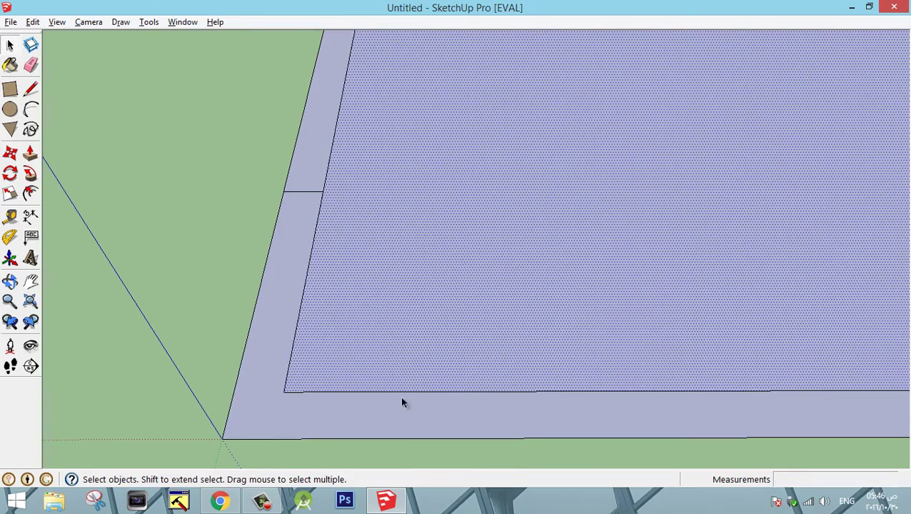
{"action": "left_click", "coordinate": [333, 424], "text": "shift"}
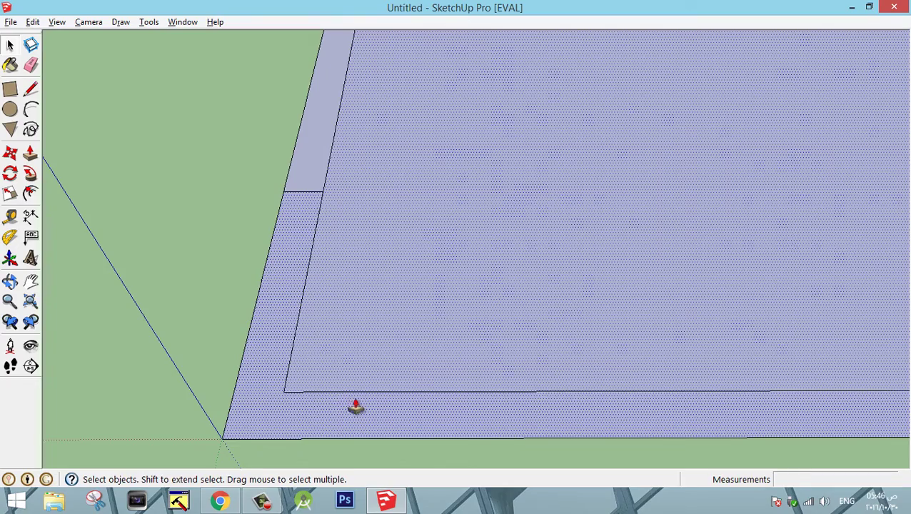
{"action": "key", "text": "p"}
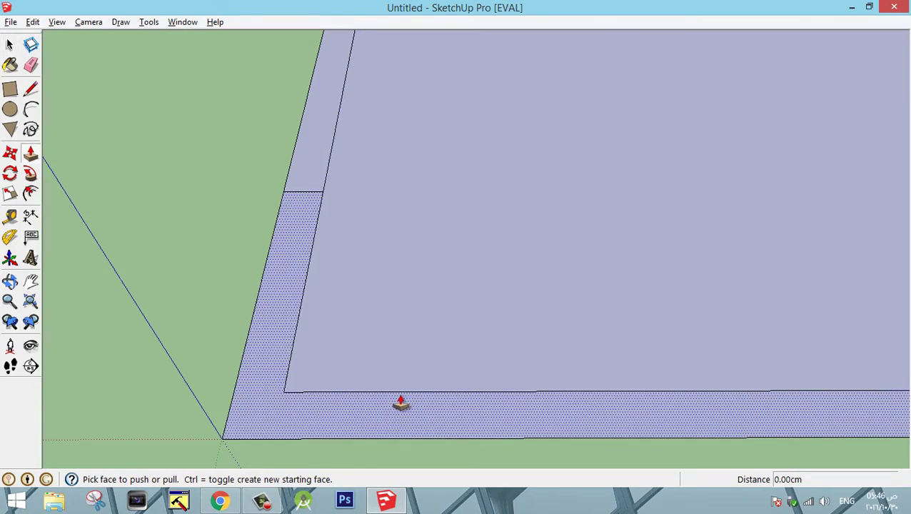
Push/Pull the L-shaped corner wall at the origin up to a height of 400 cm
{"action": "scroll", "coordinate": [399, 404], "scroll_direction": "down", "scroll_amount": 4}
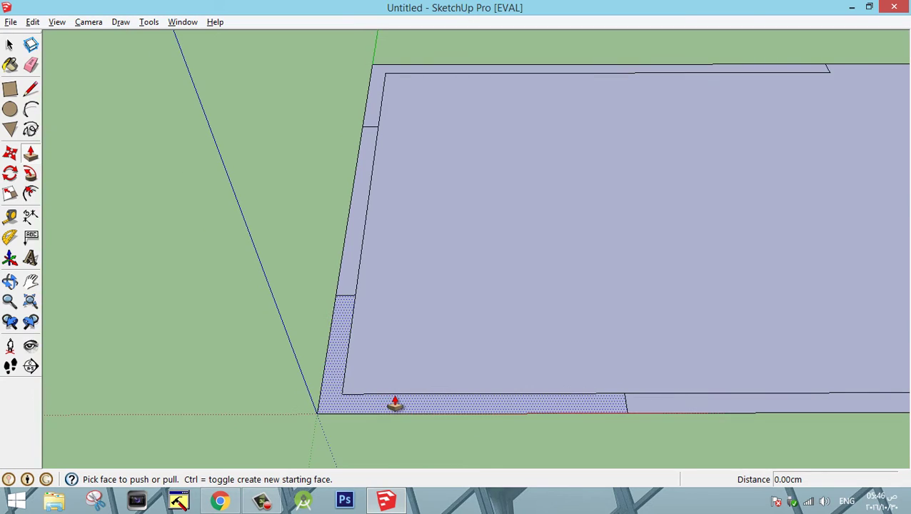
{"action": "scroll", "coordinate": [341, 398], "scroll_direction": "up", "scroll_amount": 4}
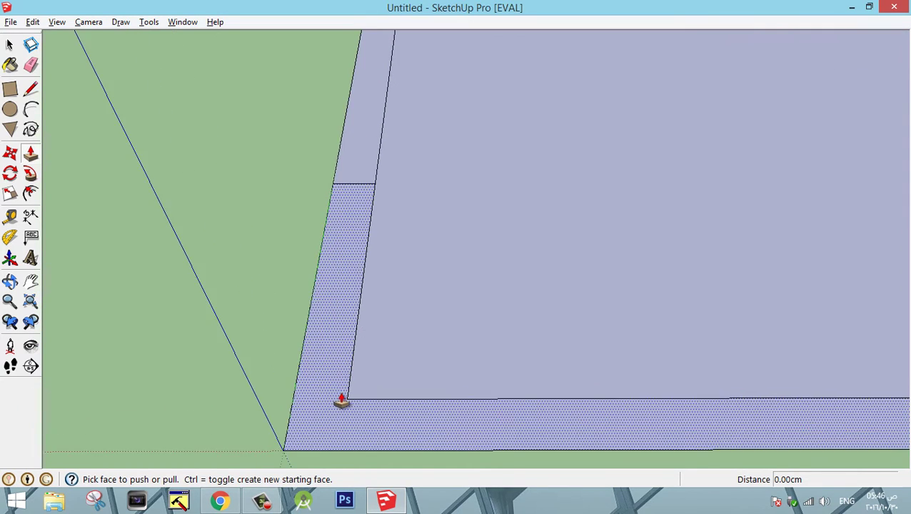
{"action": "scroll", "coordinate": [350, 393], "scroll_direction": "down", "scroll_amount": 4}
{"action": "scroll", "coordinate": [560, 278], "scroll_direction": "down", "scroll_amount": 2}
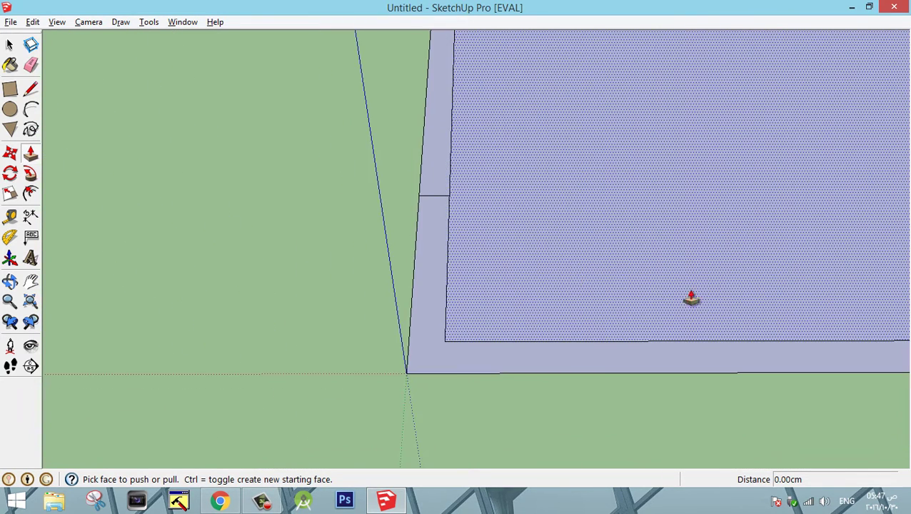
{"action": "middle_click_drag", "start_coordinate": [652, 302], "coordinate": [371, 366], "text": "shift"}
{"action": "scroll", "coordinate": [597, 348], "scroll_direction": "up", "scroll_amount": 3}
{"action": "scroll", "coordinate": [679, 371], "scroll_direction": "down", "scroll_amount": 4}
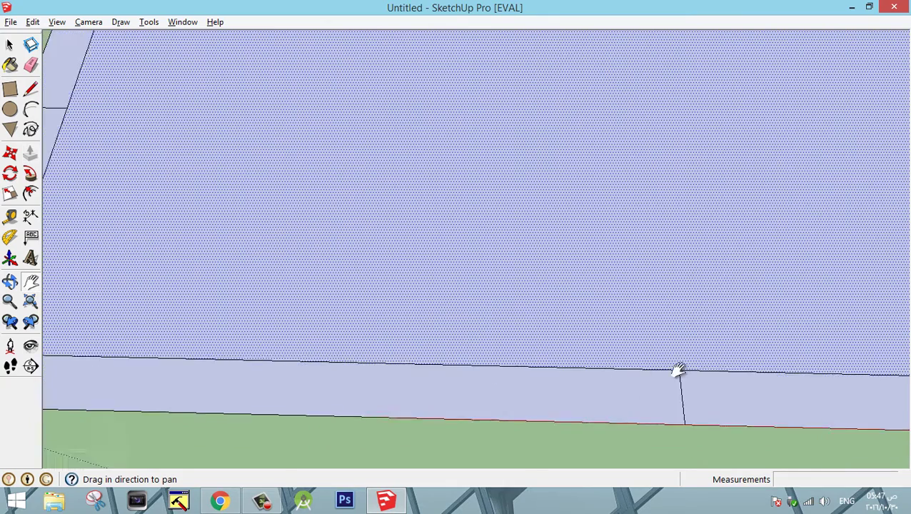
{"action": "middle_click_drag", "start_coordinate": [546, 365], "coordinate": [545, 338], "text": "shift"}
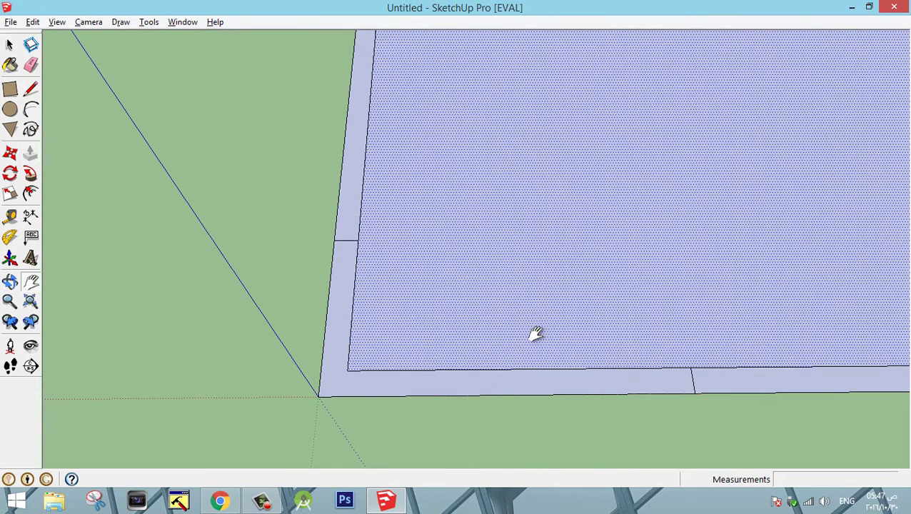
{"action": "key", "text": "p"}
{"action": "left_click", "coordinate": [496, 382]}
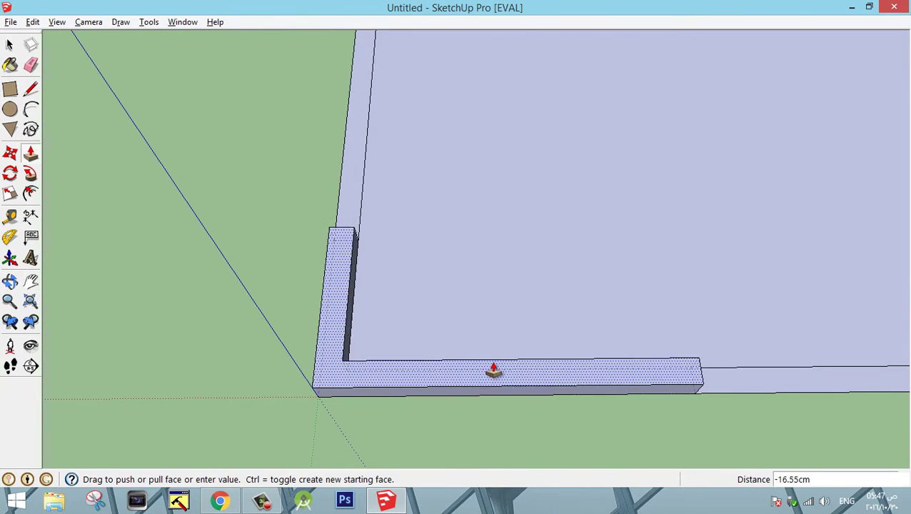
{"action": "scroll", "coordinate": [494, 369], "scroll_direction": "down", "scroll_amount": 3}
{"action": "middle_click_drag", "start_coordinate": [514, 372], "coordinate": [300, 273]}
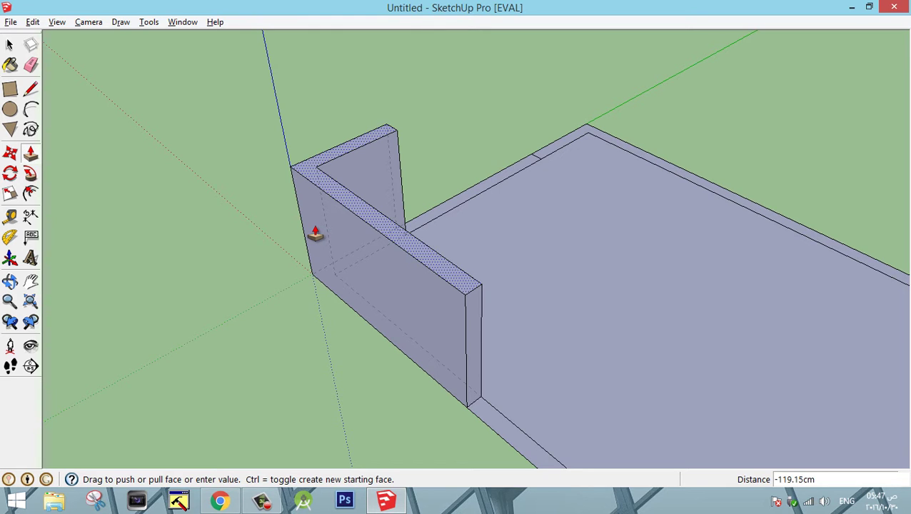
{"action": "key", "text": "Escape"}
{"action": "left_click", "coordinate": [317, 233]}
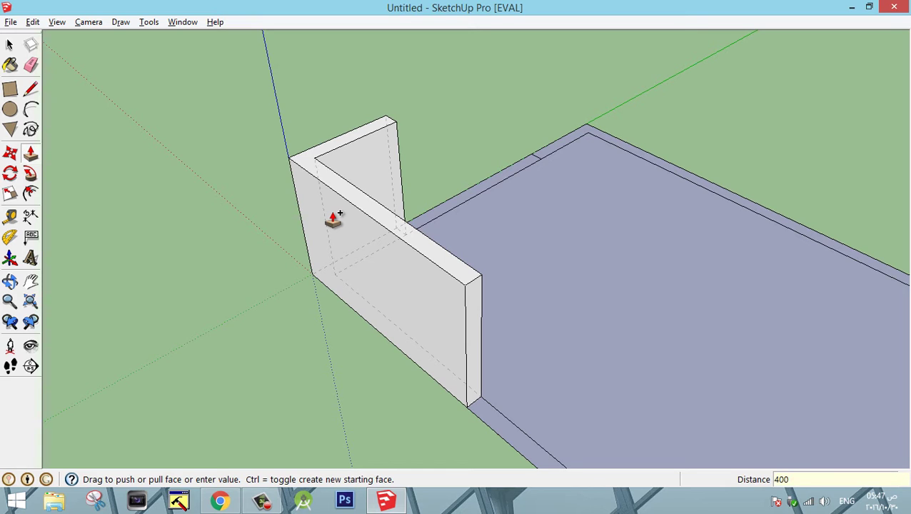
{"action": "key", "text": "Return"}
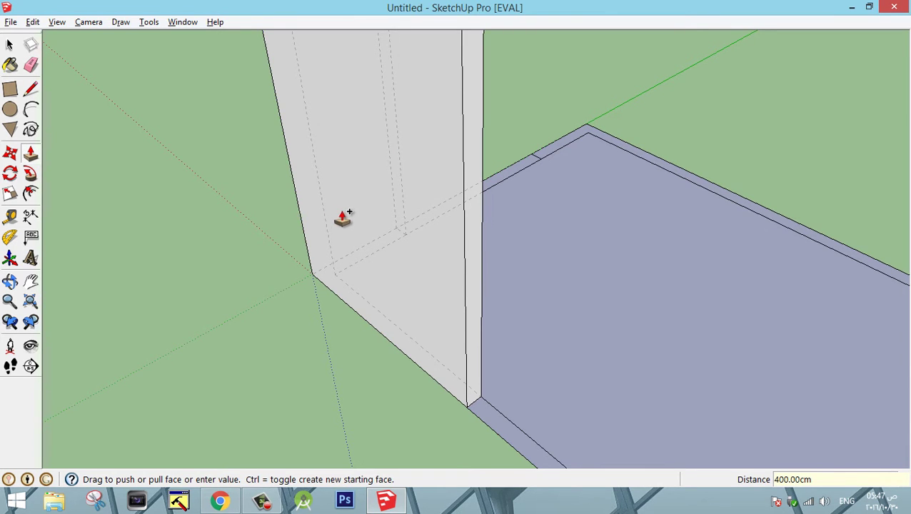
Raise the window section of the red-axis wall by 100 cm to form its sill wall
{"action": "key", "text": "ctrl+z"}
{"action": "scroll", "coordinate": [464, 188], "scroll_direction": "down", "scroll_amount": 4}
{"action": "scroll", "coordinate": [478, 250], "scroll_direction": "up", "scroll_amount": 4}
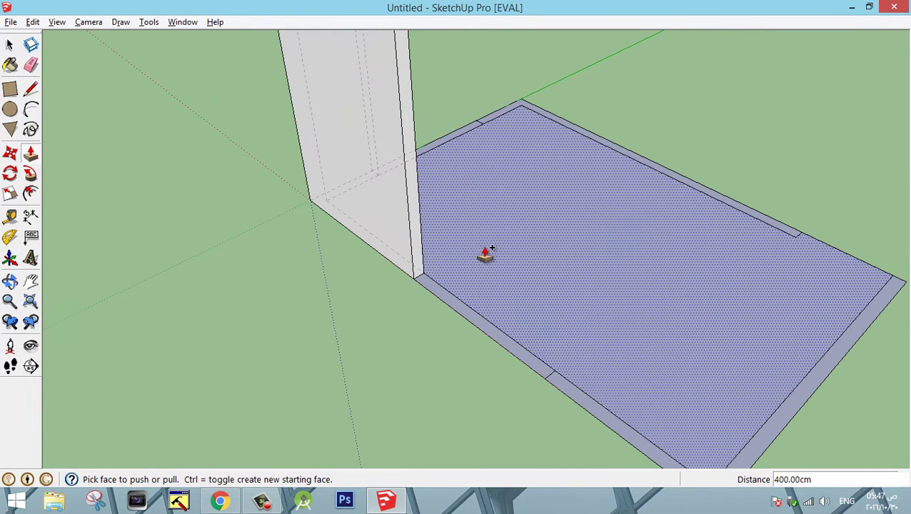
{"action": "left_click", "coordinate": [478, 330]}
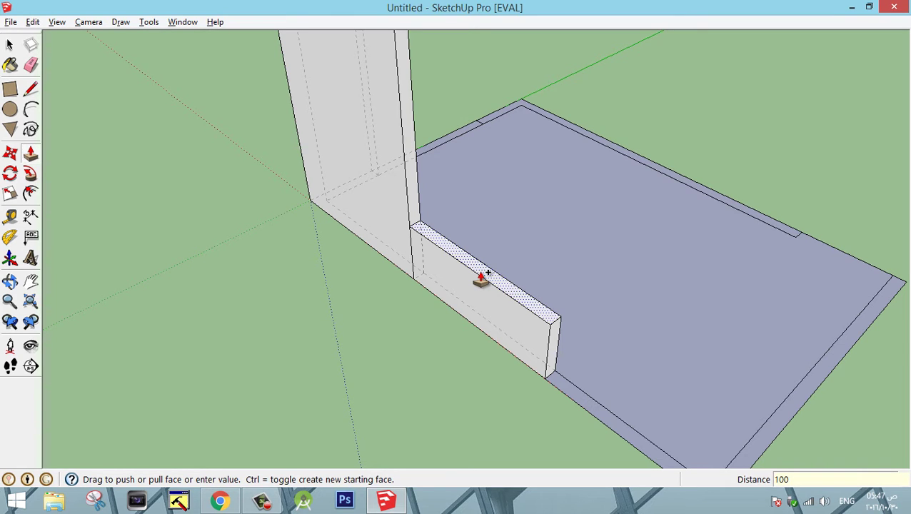
{"action": "double_click", "coordinate": [482, 279]}
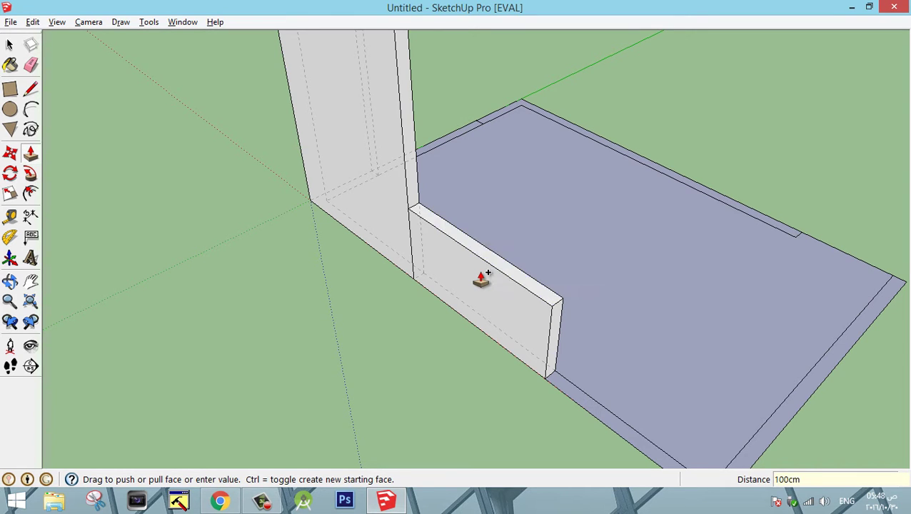
Pull up the L-shaped wall at the far end of the red axis to match the origin corner wall's 400 cm height
{"action": "scroll", "coordinate": [503, 280], "scroll_direction": "down", "scroll_amount": 4}
{"action": "middle_click_drag", "start_coordinate": [630, 374], "coordinate": [412, 406], "text": "shift"}
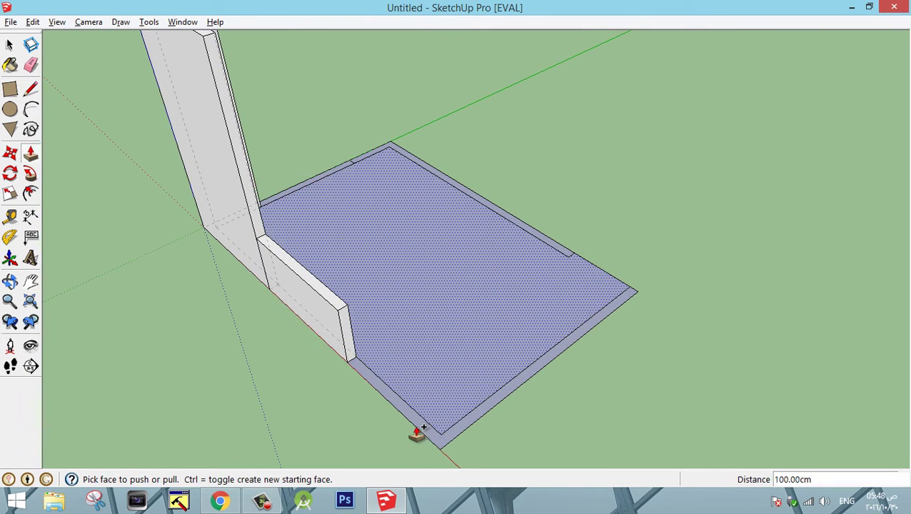
{"action": "left_click", "coordinate": [414, 427]}
{"action": "scroll", "coordinate": [341, 256], "scroll_direction": "down", "scroll_amount": 3}
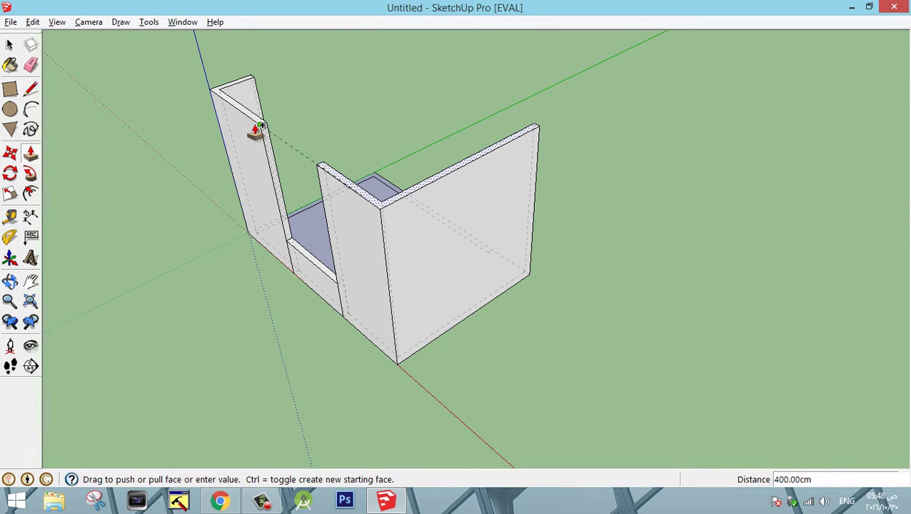
{"action": "scroll", "coordinate": [258, 128], "scroll_direction": "up", "scroll_amount": 5}
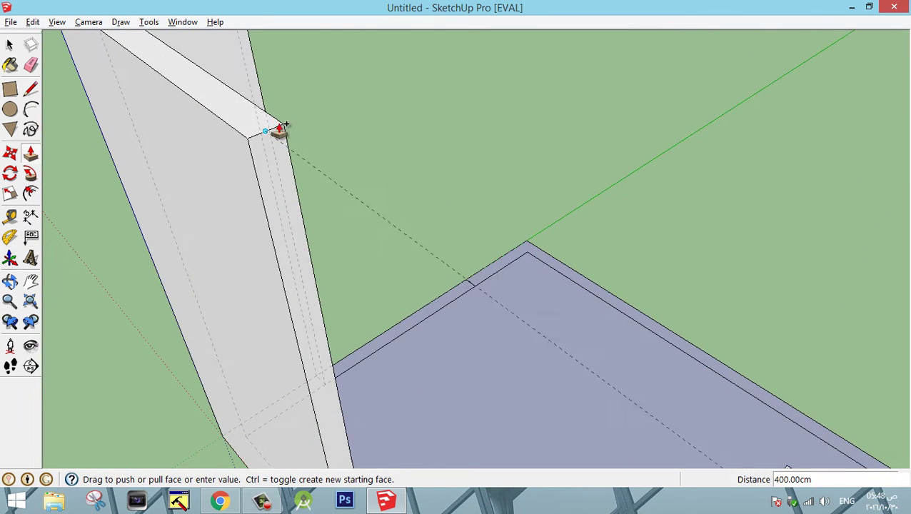
{"action": "scroll", "coordinate": [280, 129], "scroll_direction": "down", "scroll_amount": 1}
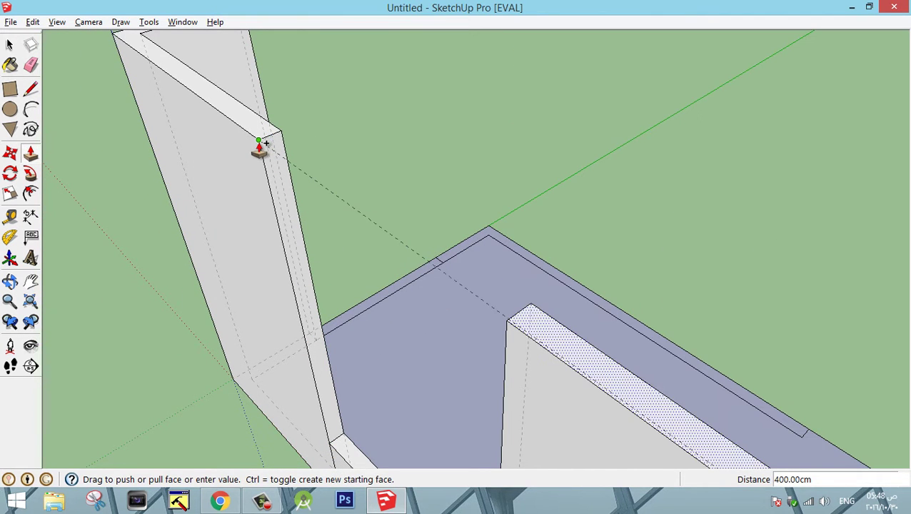
{"action": "middle_click_drag", "start_coordinate": [265, 143], "coordinate": [285, 92]}
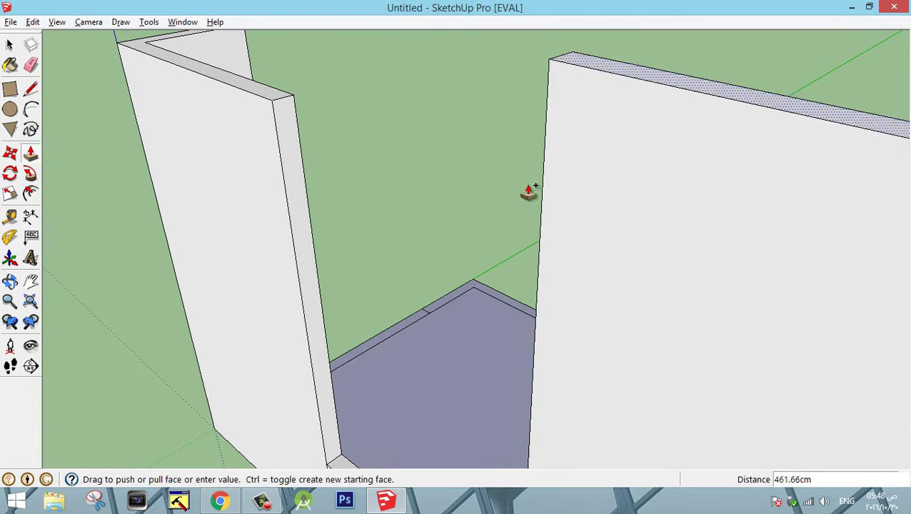
{"action": "left_click", "coordinate": [271, 100]}
{"action": "scroll", "coordinate": [429, 136], "scroll_direction": "down", "scroll_amount": 5}
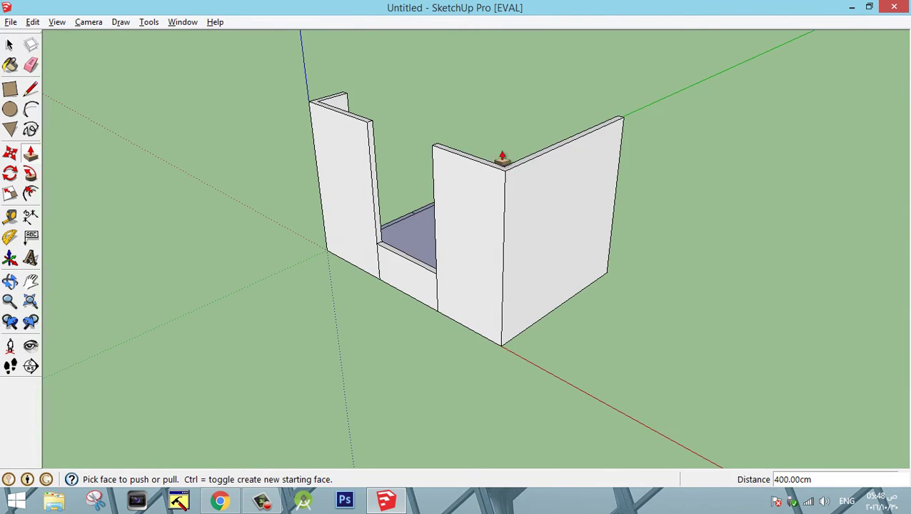
Pull up the remaining L-shaped wall at the far end of the green axis to the top of the finished walls
{"action": "middle_click_drag", "start_coordinate": [502, 154], "coordinate": [366, 350]}
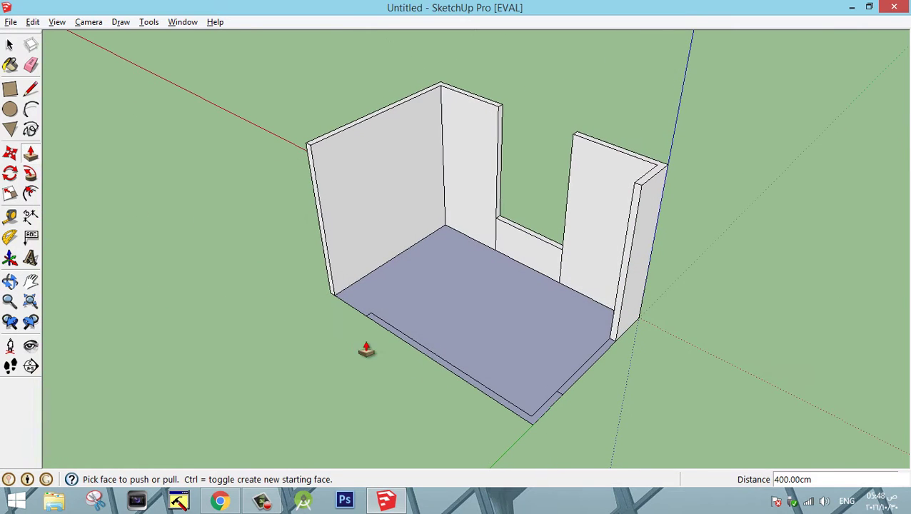
{"action": "left_click", "coordinate": [438, 366]}
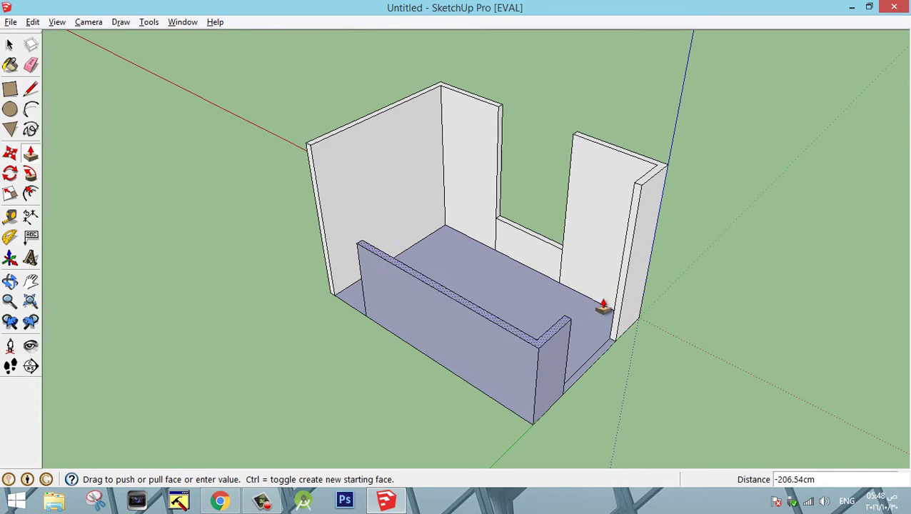
{"action": "key", "text": "Escape"}
{"action": "left_click", "coordinate": [565, 319]}
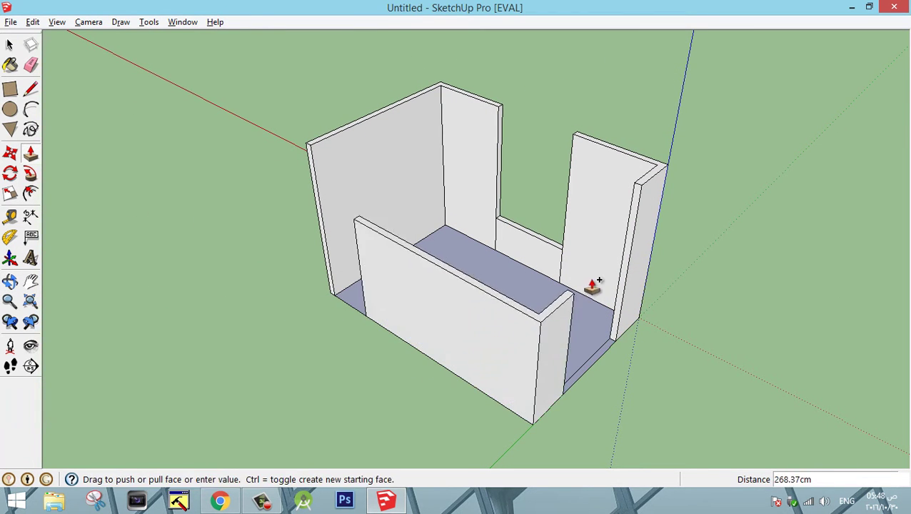
{"action": "left_click", "coordinate": [640, 189]}
Raise the window section of the green-axis wall to the same 100 cm sill height as the other window
{"action": "middle_click_drag", "start_coordinate": [595, 319], "coordinate": [539, 412]}
{"action": "scroll", "coordinate": [511, 408], "scroll_direction": "up", "scroll_amount": 3}
{"action": "left_click", "coordinate": [534, 413]}
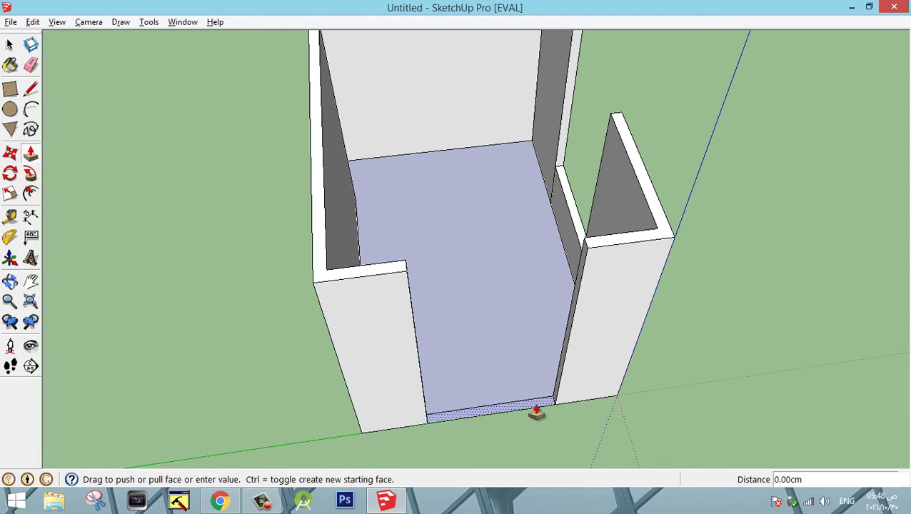
{"action": "left_click", "coordinate": [483, 331]}
{"action": "middle_click_drag", "start_coordinate": [484, 332], "coordinate": [611, 389]}
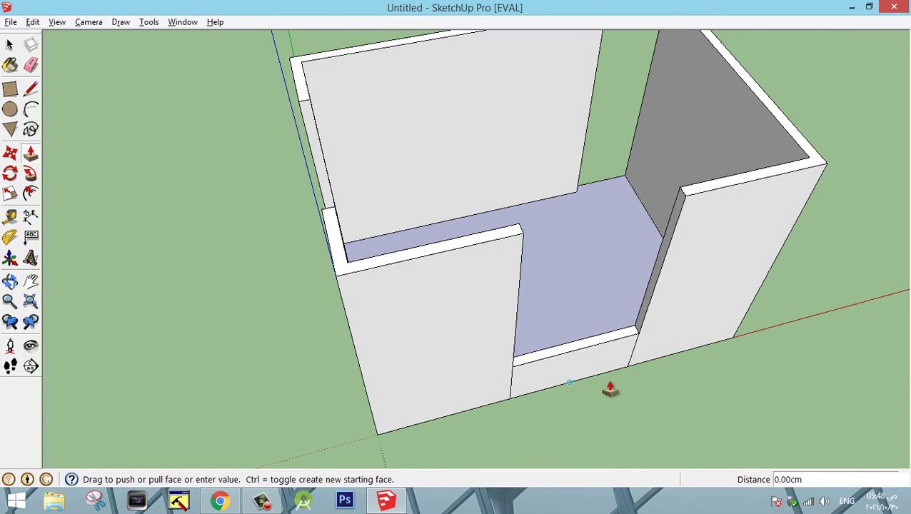
{"action": "left_click", "coordinate": [551, 368]}
Place a guide point 170 cm above the sill's outer corner on the jamb edge of the green-axis window, using Tape Measure
{"action": "middle_click_drag", "start_coordinate": [247, 325], "coordinate": [545, 216]}
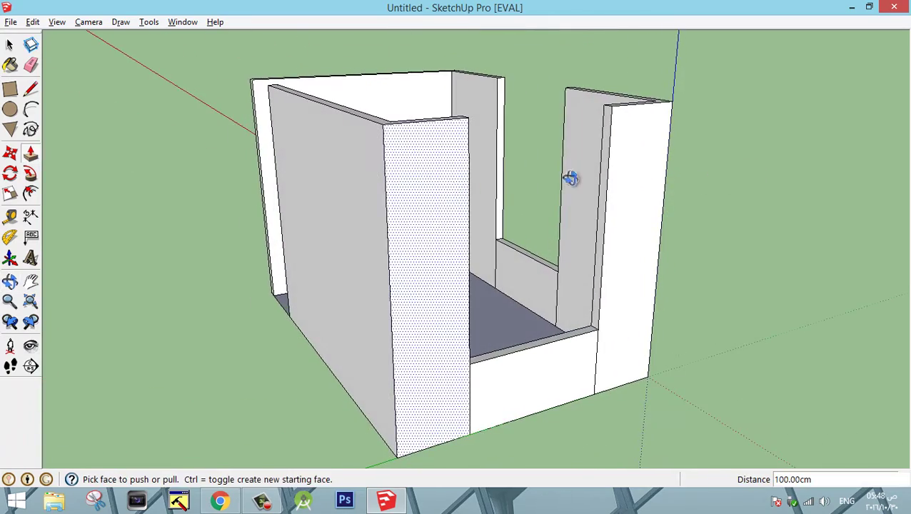
{"action": "middle_click_drag", "start_coordinate": [571, 179], "coordinate": [756, 204]}
{"action": "middle_click_drag", "start_coordinate": [401, 223], "coordinate": [299, 322]}
{"action": "scroll", "coordinate": [297, 322], "scroll_direction": "up", "scroll_amount": 3}
{"action": "scroll", "coordinate": [355, 326], "scroll_direction": "up", "scroll_amount": 3}
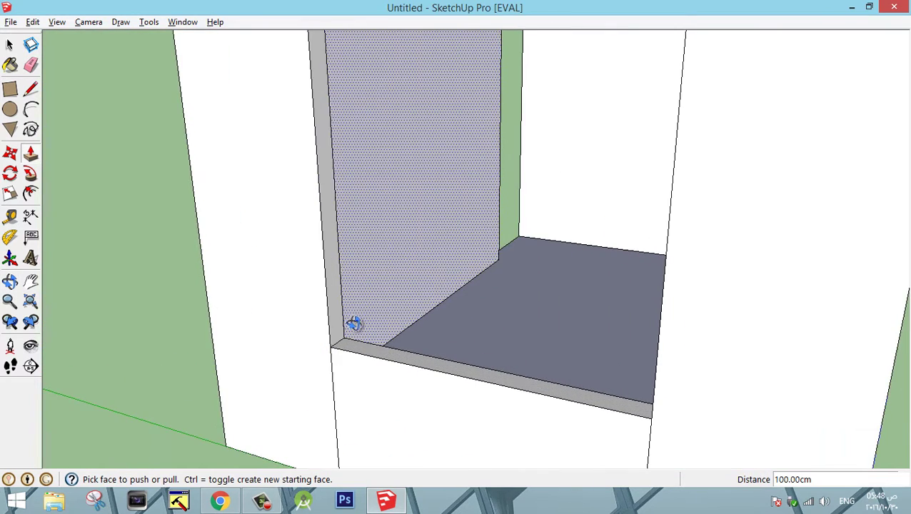
{"action": "middle_click_drag", "start_coordinate": [355, 325], "coordinate": [252, 289]}
{"action": "scroll", "coordinate": [401, 305], "scroll_direction": "up", "scroll_amount": 2}
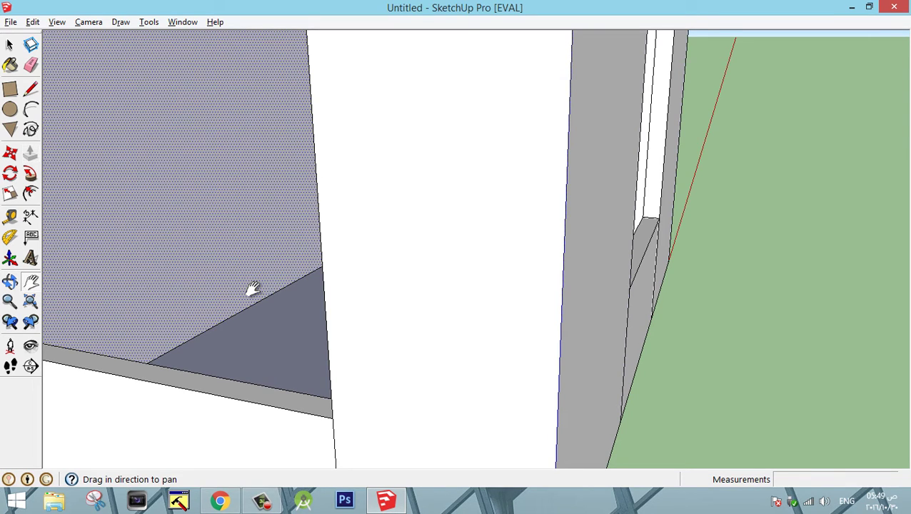
{"action": "scroll", "coordinate": [257, 296], "scroll_direction": "down", "scroll_amount": 3}
{"action": "middle_click_drag", "start_coordinate": [257, 296], "coordinate": [429, 357]}
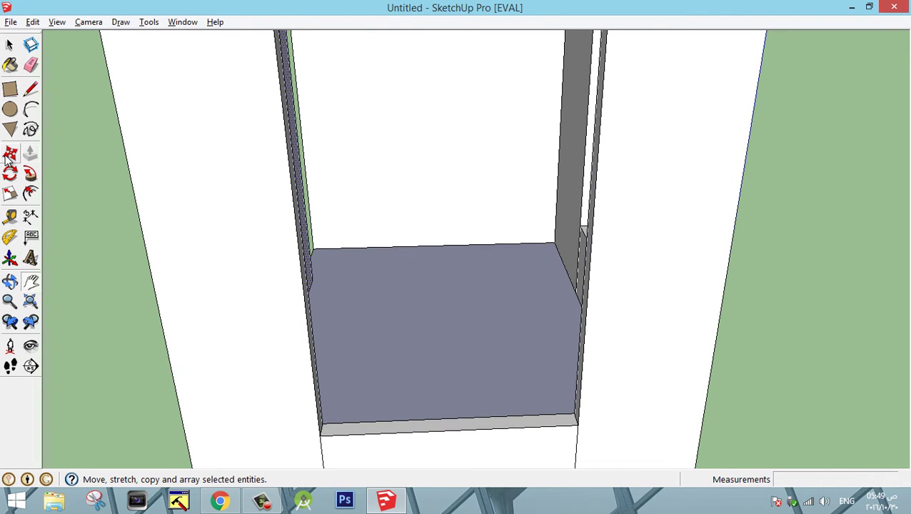
{"action": "left_click", "coordinate": [10, 89]}
{"action": "left_click", "coordinate": [10, 216]}
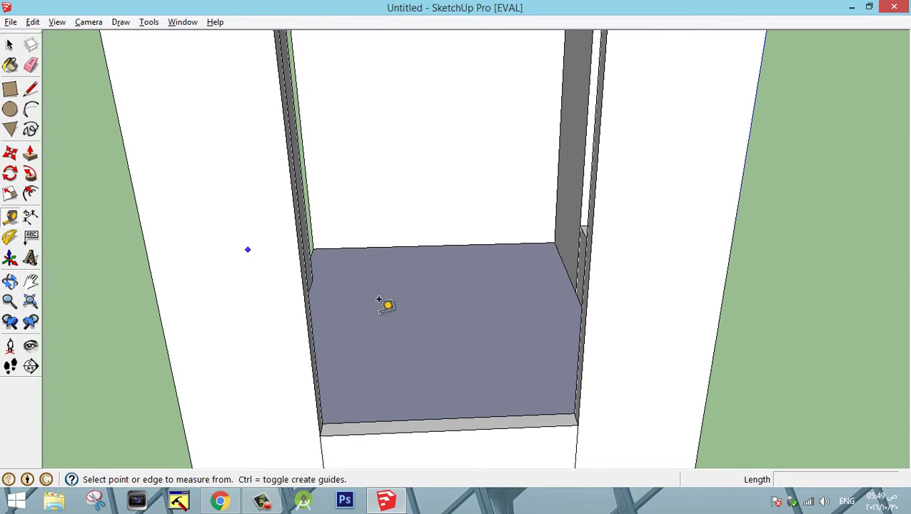
{"action": "left_click", "coordinate": [577, 424]}
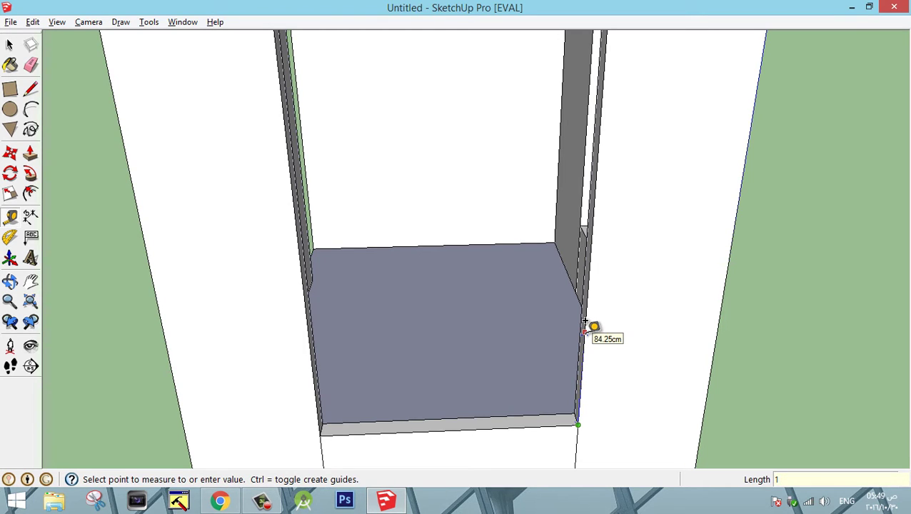
{"action": "key", "text": "Return"}
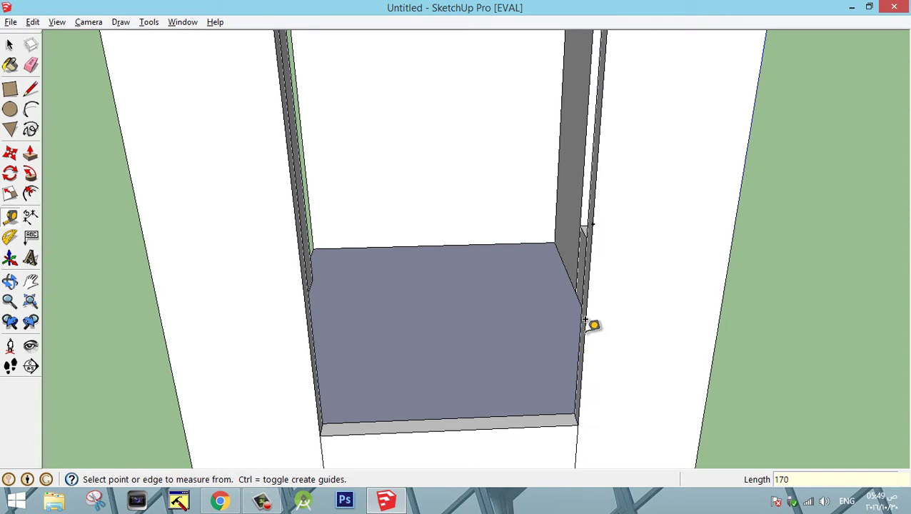